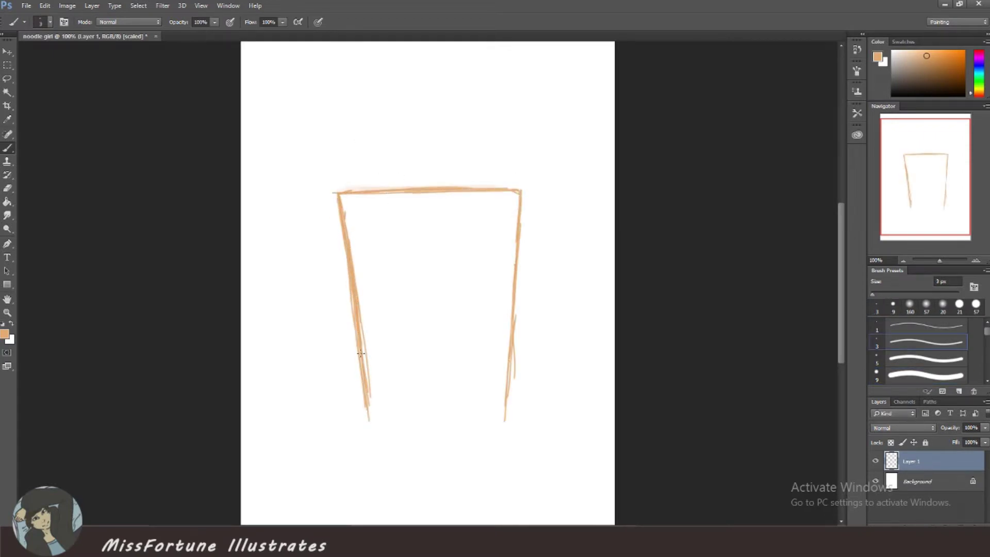
- Close the cup outline's bottom edge and redraw its lower-right side and corner with the thin brush
key("e")
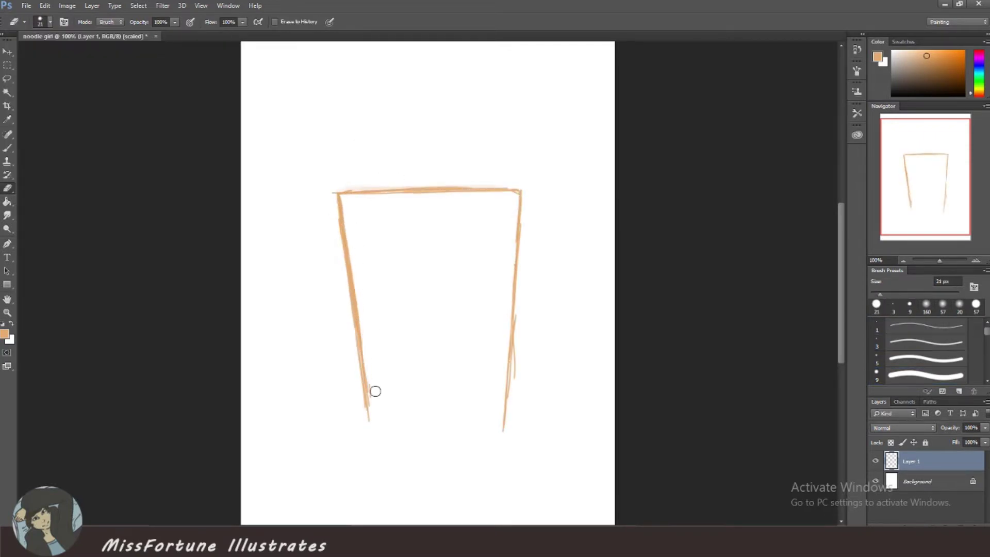
key("b")
left_click_drag(370, 434, 445, 450)
key("e")
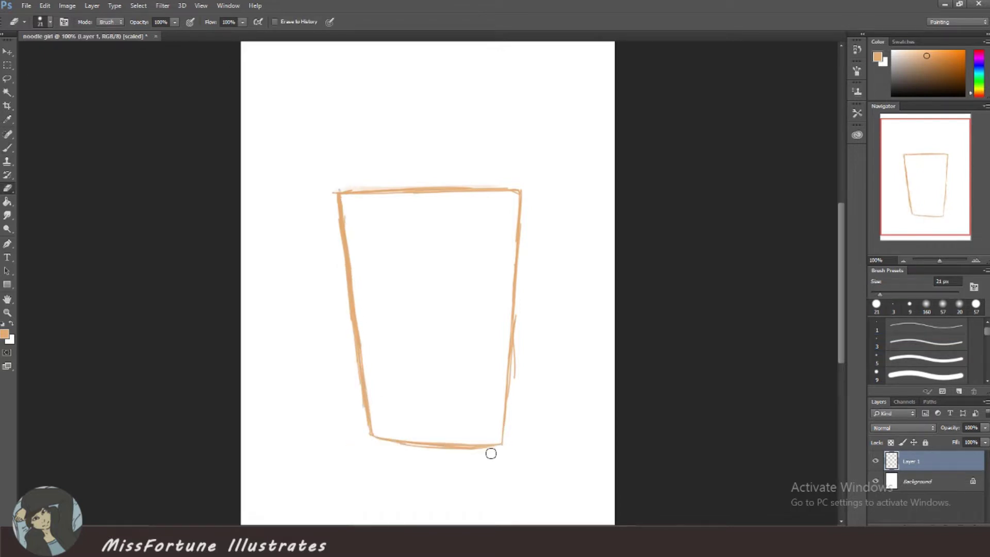
key("b")
left_click_drag(513, 330, 503, 441)
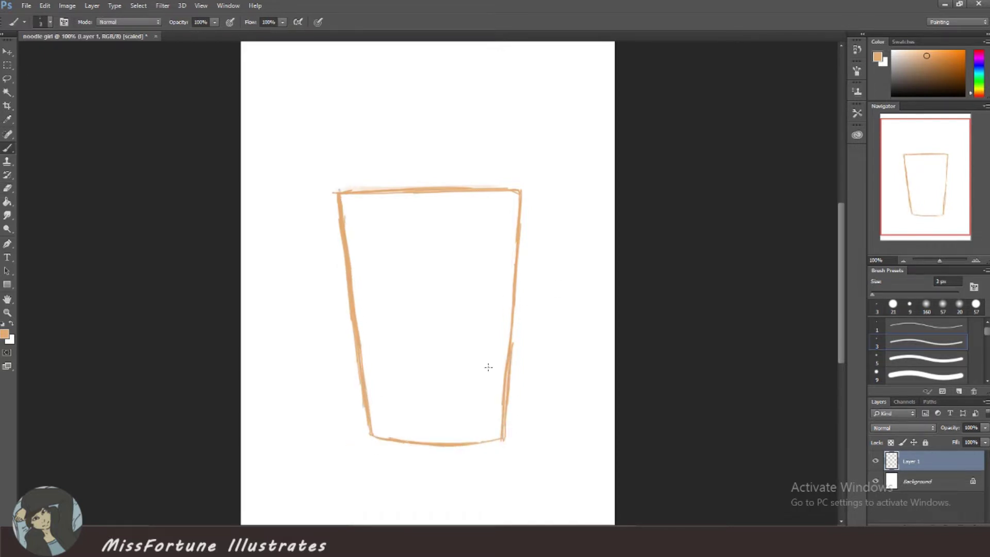
key("ctrl+plus")
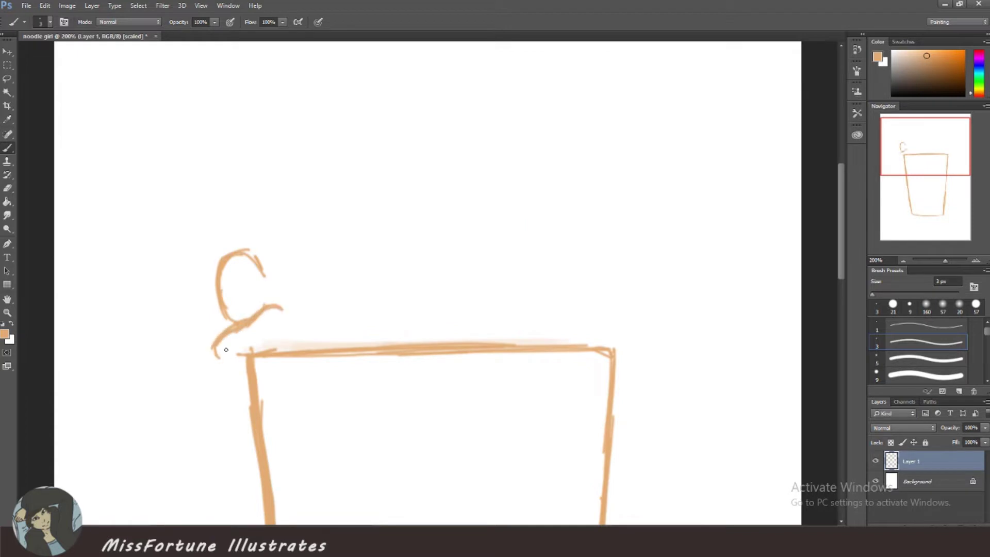
- Sketch the girl's arm on the rim and her long wavy hair spread across the cup top
left_click_drag(226, 316, 208, 341)
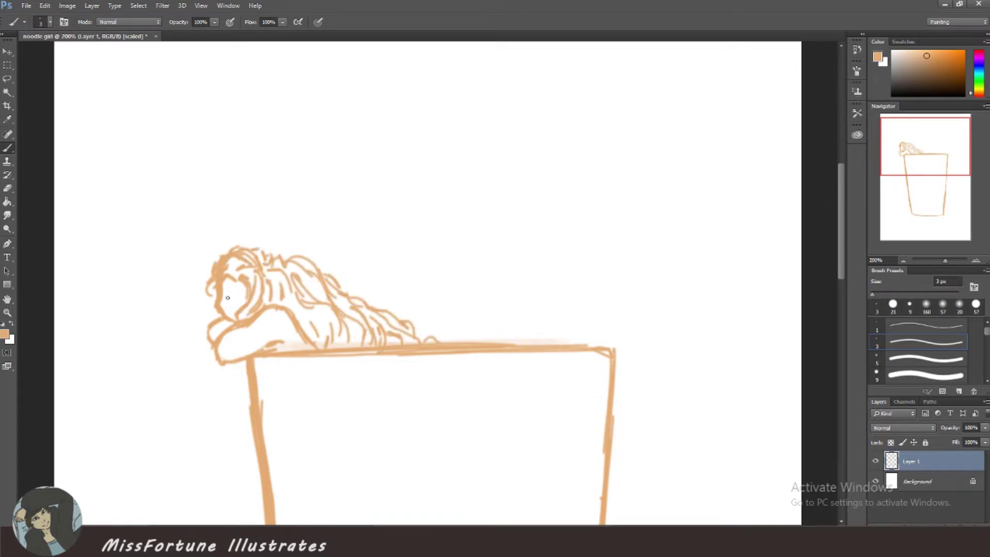
scroll(249, 250, "down", 5)
left_click_drag(242, 232, 581, 227)
- Paint a wide orange wavy band with a brown wavy stroke below it across the cup
key("ctrl+z")
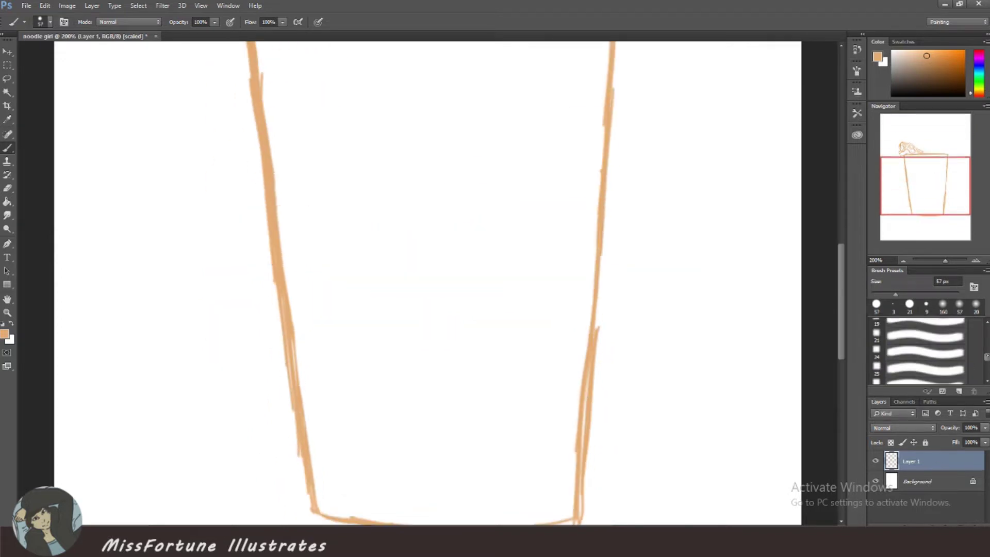
left_click_drag(266, 183, 582, 159)
key("ctrl+z")
mouse_move(275, 238)
left_mouse_down()
mouse_move(639, 235)
mouse_move(643, 206)
left_mouse_up()
key("ctrl+z")
key("ctrl+z")
left_click_drag(281, 278, 621, 279)
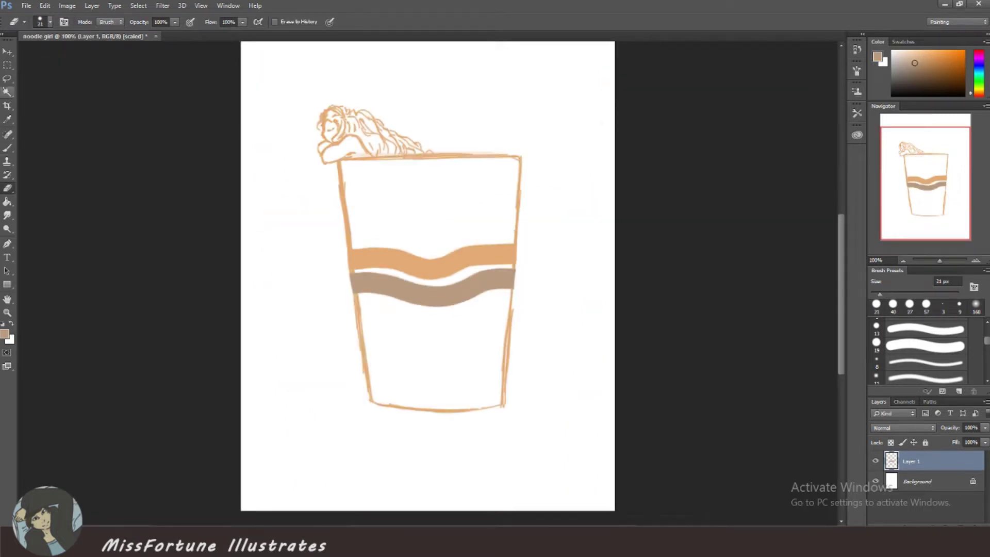
- Lasso both wavy bands and move them lower on the cup
key("l")
mouse_move(598, 205)
left_mouse_down()
mouse_move(384, 380)
mouse_move(535, 187)
left_mouse_up()
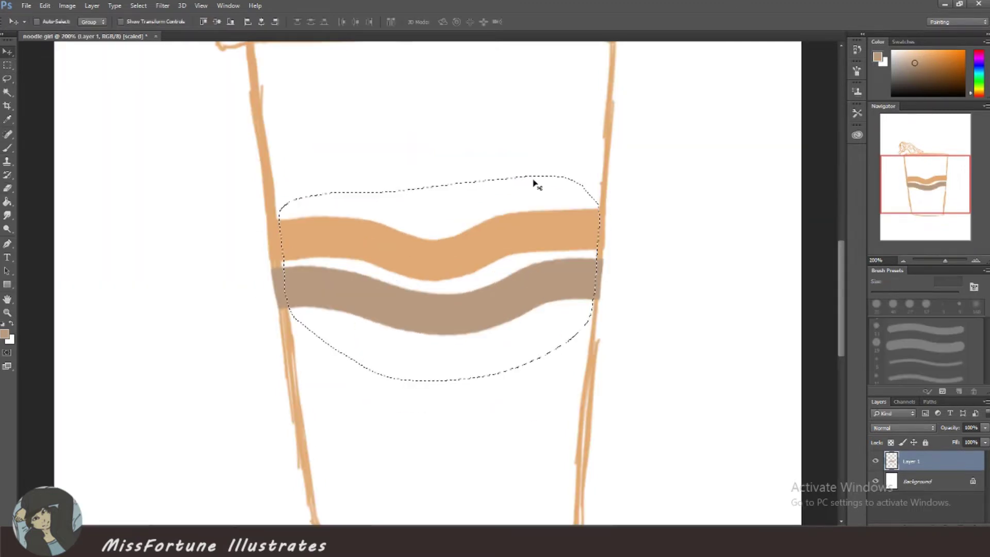
key("v")
left_click_drag(508, 263, 508, 305)
key("ctrl+d")
- Paint the 'Cup noodle' lettering and draw a thin 3 px line just below the rim
key("ctrl+minus")
key("b")
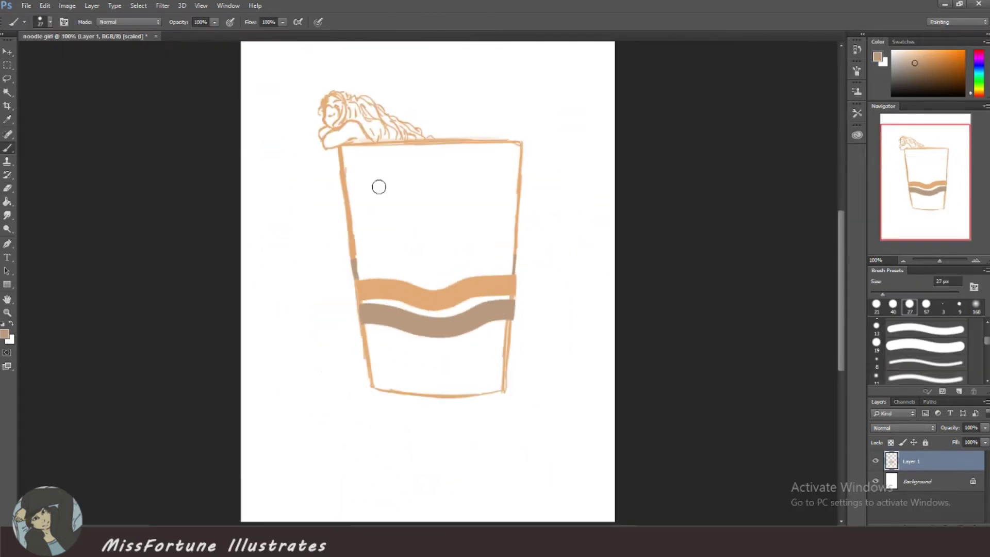
left_click_drag(405, 183, 400, 212)
left_click_drag(423, 182, 445, 183)
left_click_drag(469, 216, 472, 172)
left_click_drag(410, 241, 408, 240)
left_click_drag(436, 242, 433, 241)
left_click_drag(453, 246, 458, 230)
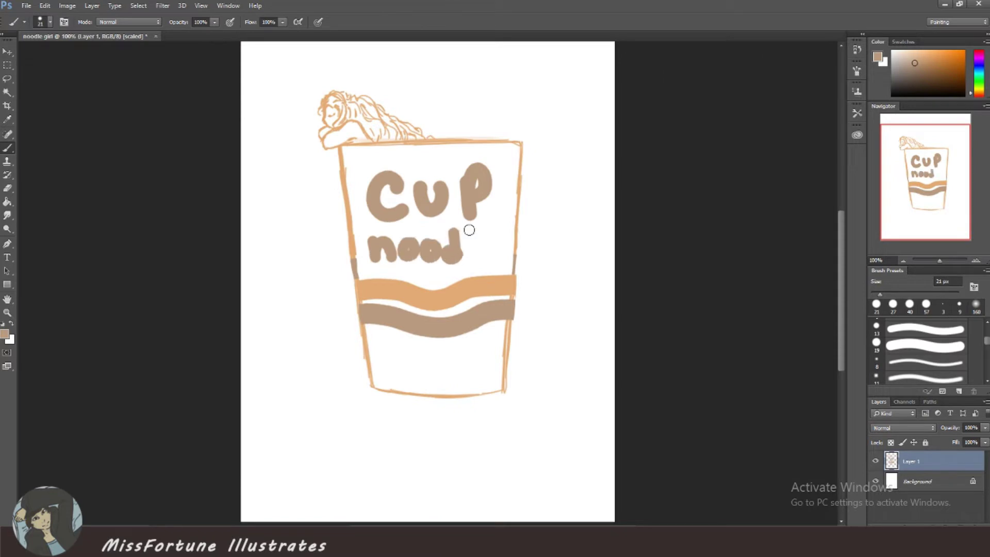
left_click(943, 305)
left_click_drag(518, 151, 381, 156)
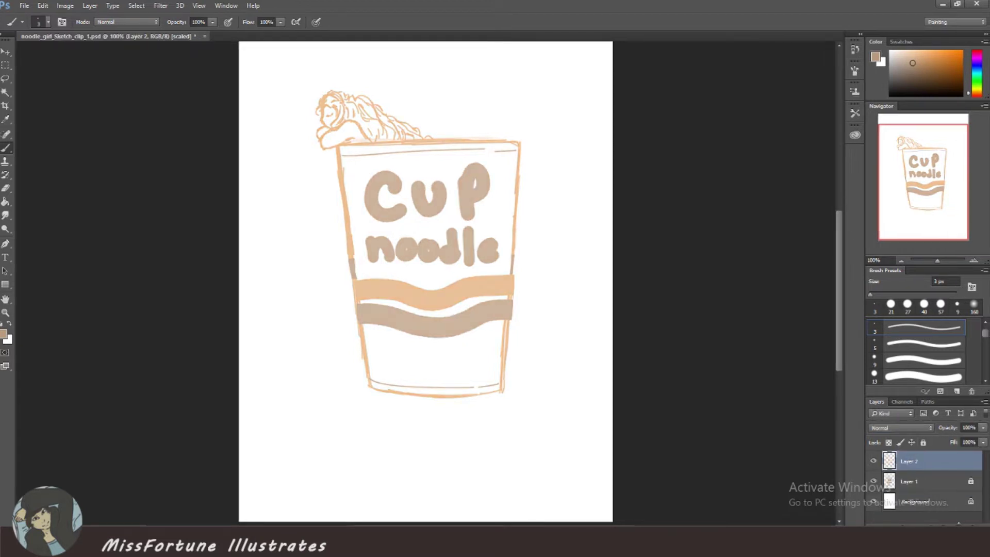
- Draw a straight black line along the cup's left side and rasterize it
key("u")
left_click_drag(318, 69, 578, 70)
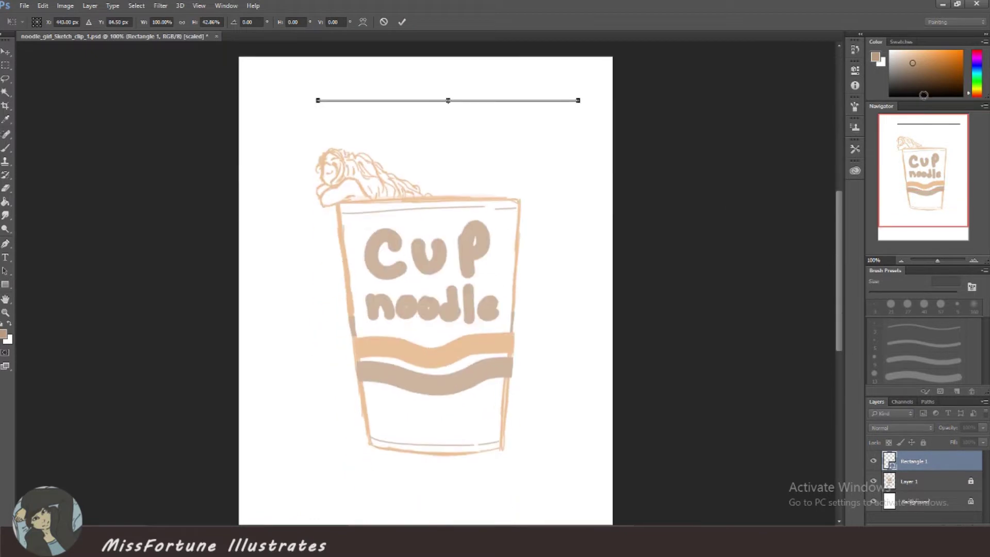
left_click_drag(336, 200, 373, 455)
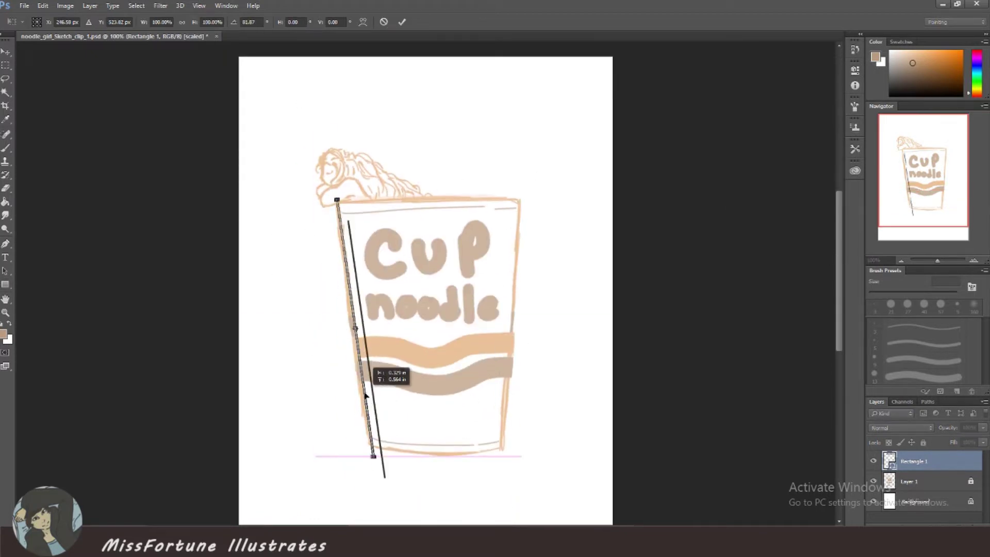
right_click(911, 460)
left_click(670, 230)
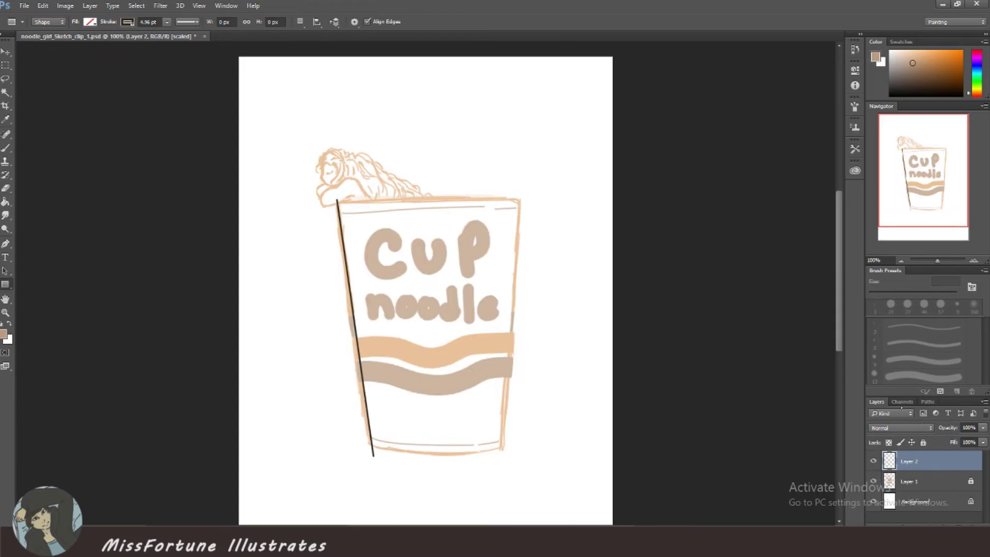
key("v")
left_click_drag(394, 210, 395, 216)
- Duplicate the side line, flip it horizontally, and tilt it onto the cup's right edge
key("l")
left_click_drag(330, 211, 408, 215)
key("ctrl+j")
left_click(43, 6)
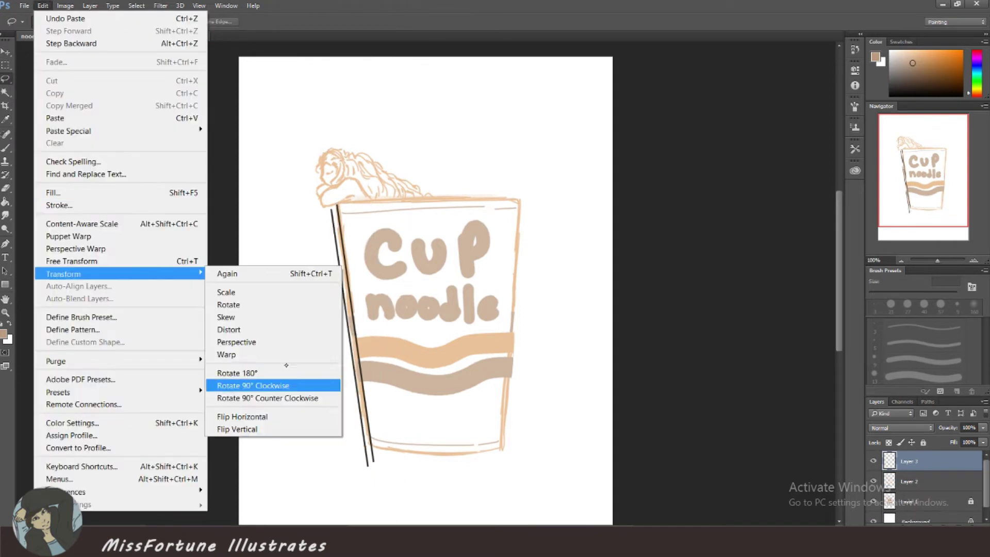
left_click(317, 407)
key("ctrl+t")
left_click_drag(351, 335, 531, 325)
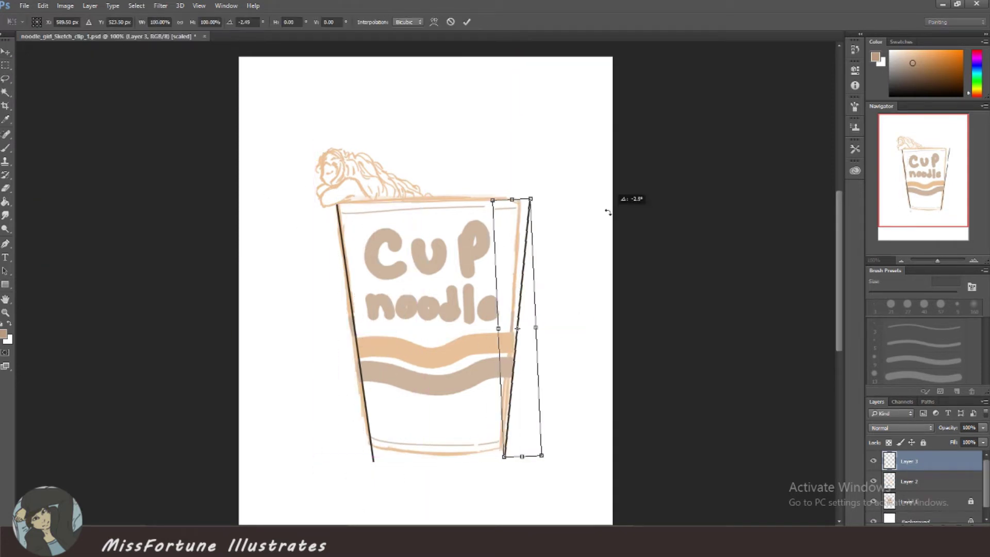
left_click_drag(546, 191, 580, 228)
key("Return")
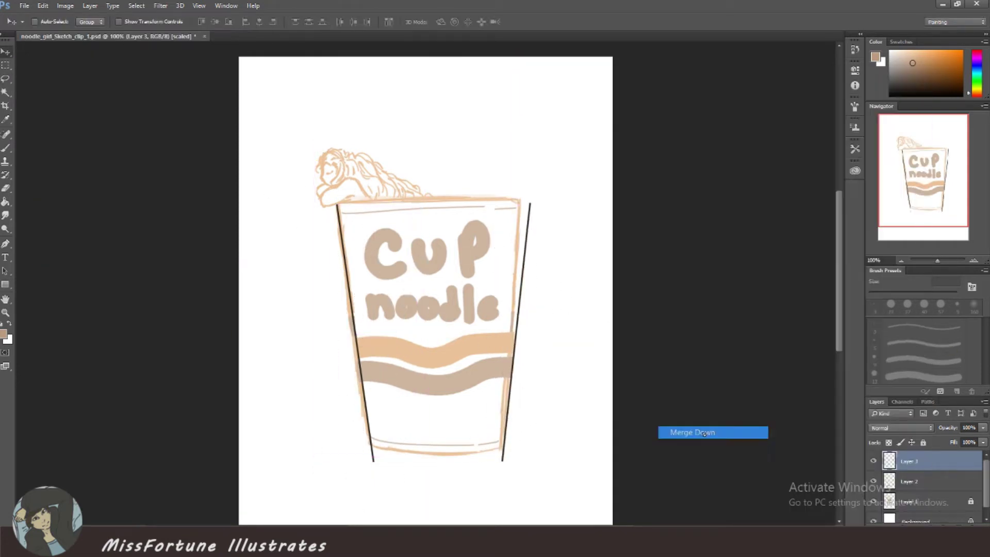
- Copy a line, rotate it into the horizontal bottom edge, and copy it up to the rim
left_click_drag(903, 463, 956, 521)
key("ctrl+t")
left_click_drag(453, 155, 525, 469)
key("Return")
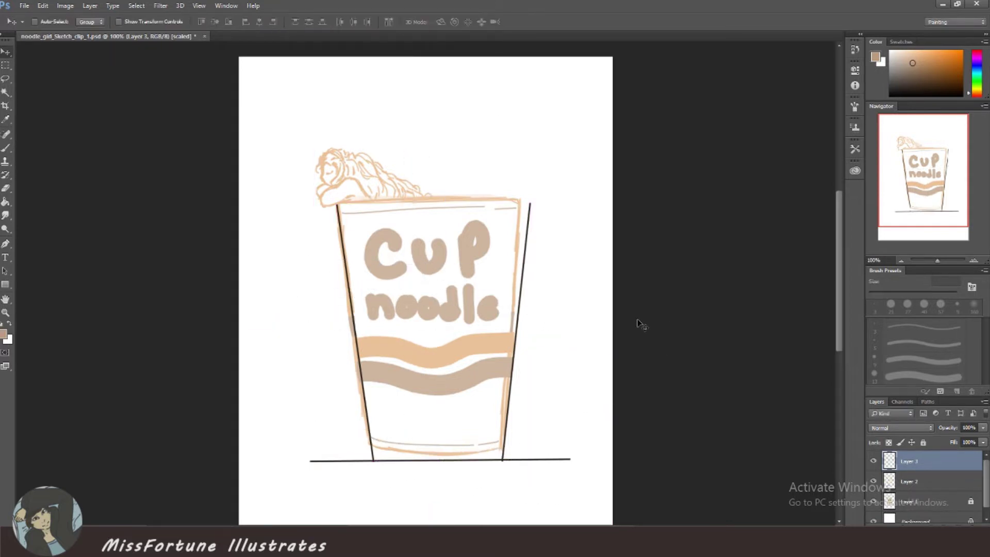
left_click_drag(463, 462, 464, 203)
- Merge the line layers and erase the top and bottom line overhangs
right_click(907, 458)
key("Escape")
key("e")
left_click_drag(564, 204, 537, 204)
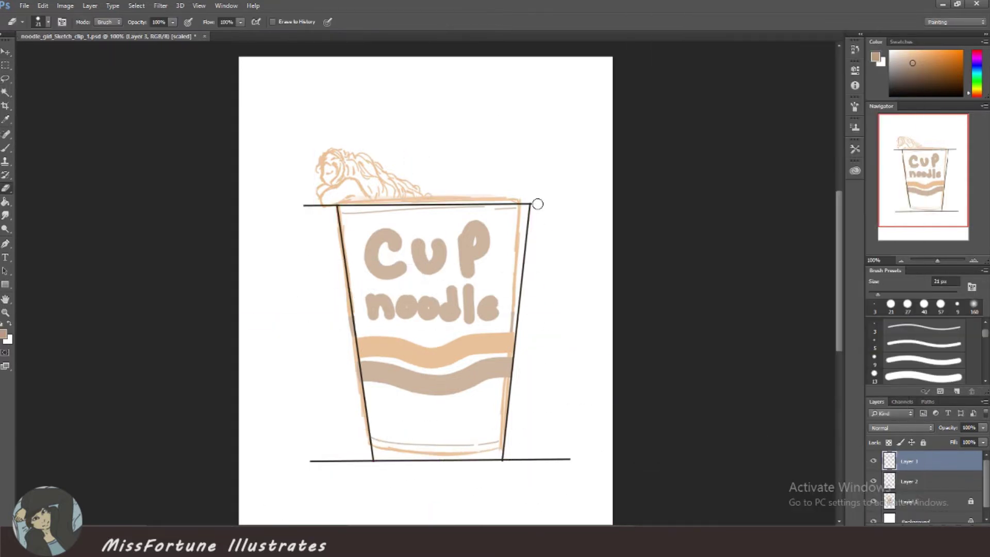
left_click_drag(371, 461, 309, 461)
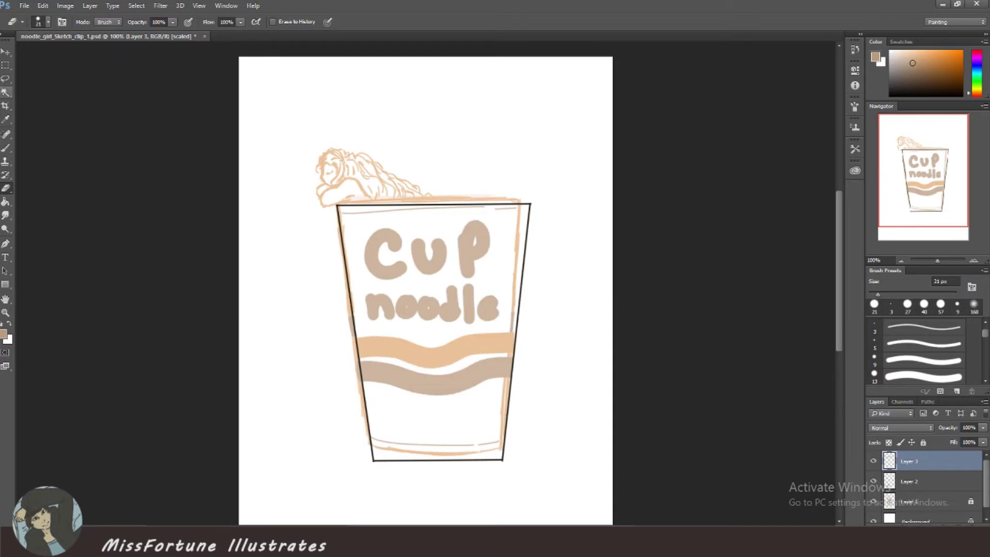
- Select the top rim line and start a Warp transform on it
left_click_drag(256, 150, 599, 263)
key("ctrl+t")
left_click(43, 6)
left_click(231, 352)
- Warp the cup's top rim and bottom edge into curves
mouse_move(570, 210)
left_mouse_down()
mouse_move(258, 232)
mouse_move(432, 170)
mouse_move(457, 185)
left_mouse_up()
left_click(43, 6)
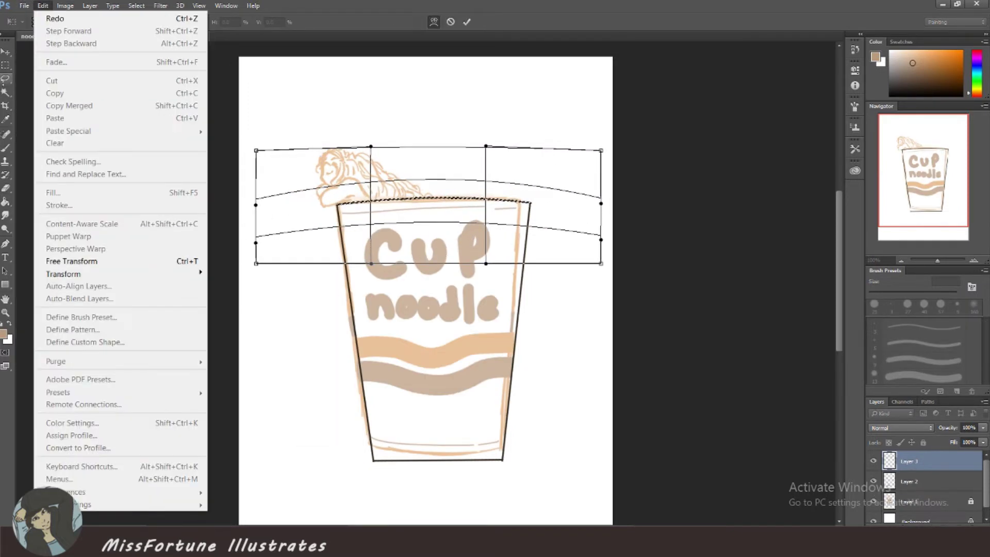
key("Return")
left_click_drag(340, 421, 531, 499)
key("ctrl+t")
left_click(42, 6)
mouse_move(439, 464)
left_mouse_down()
mouse_move(444, 475)
mouse_move(376, 463)
left_mouse_up()
key("Return")
- Duplicate the cup outline and stretch the copy slightly upward to form a double rim lip
key("b")
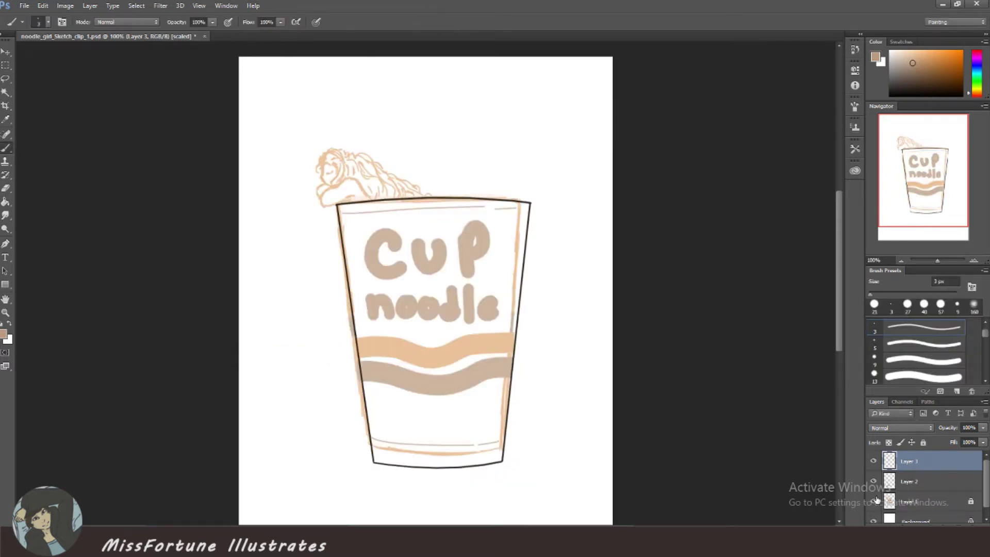
key("ctrl+j")
key("ctrl+t")
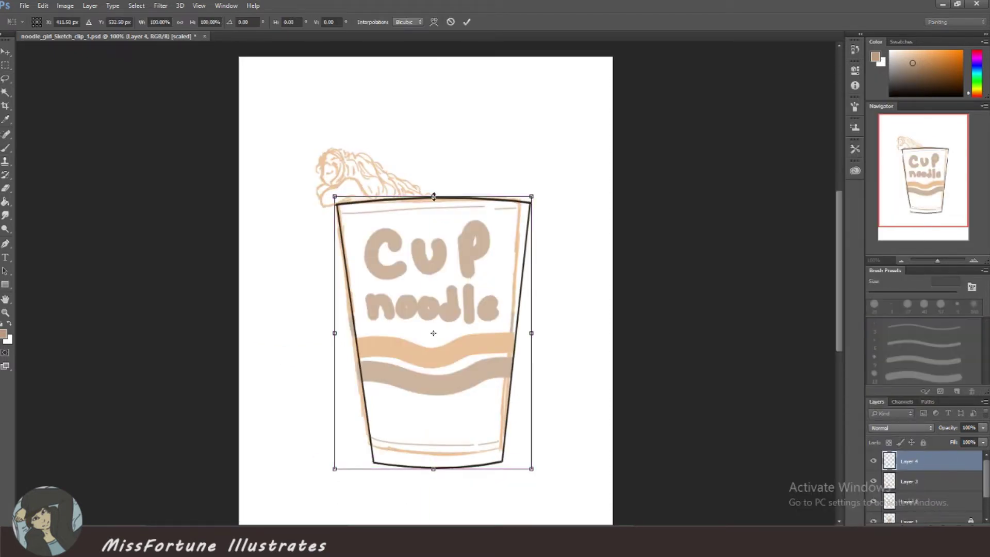
left_click_drag(433, 196, 433, 192)
key("Return")
key("b")
key("ctrl+plus")
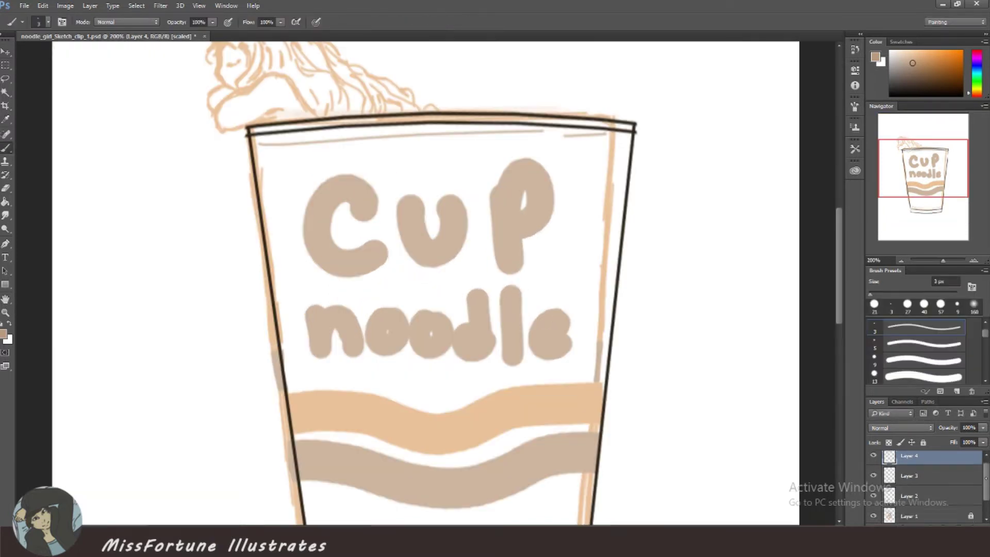
- Reset colours to black and white, adjust the brush size, and select the Layer 2 lines
key("e")
key("d")
left_click(41, 21)
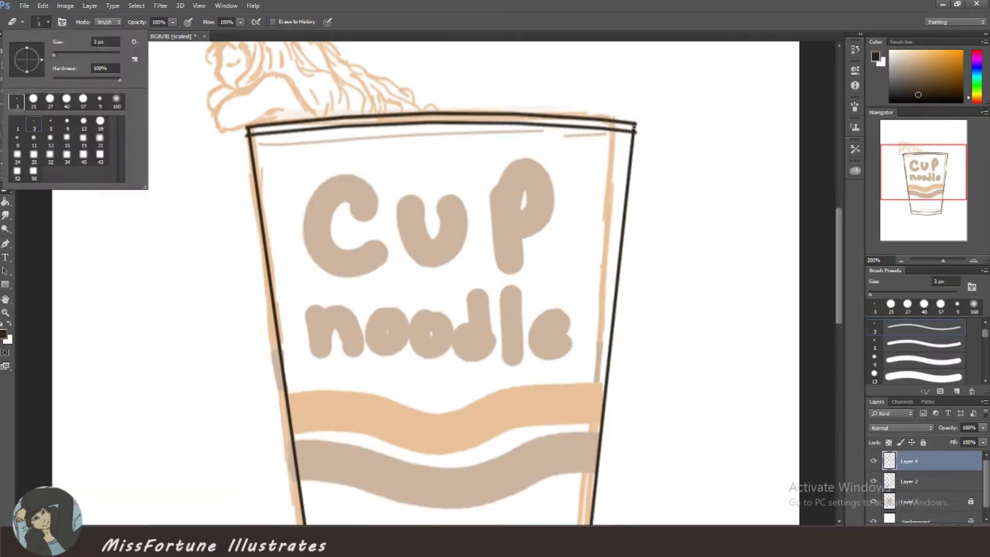
left_click(923, 481)
key("b")
key("ctrl+minus")
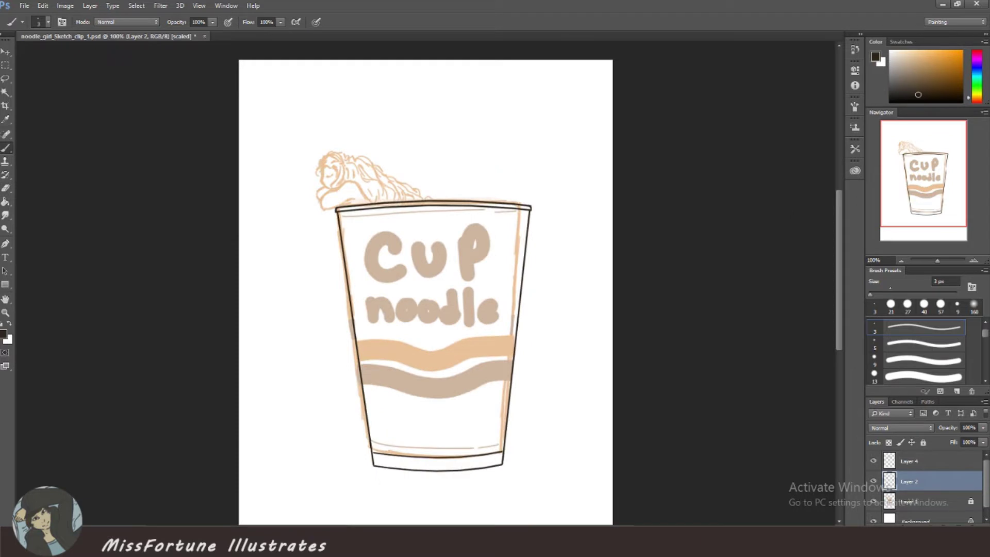
- Erase stray marks at the cup's base, then move the view up to the girl
key("alt+bracketright")
key("e")
scroll(425, 464, "up", 1)
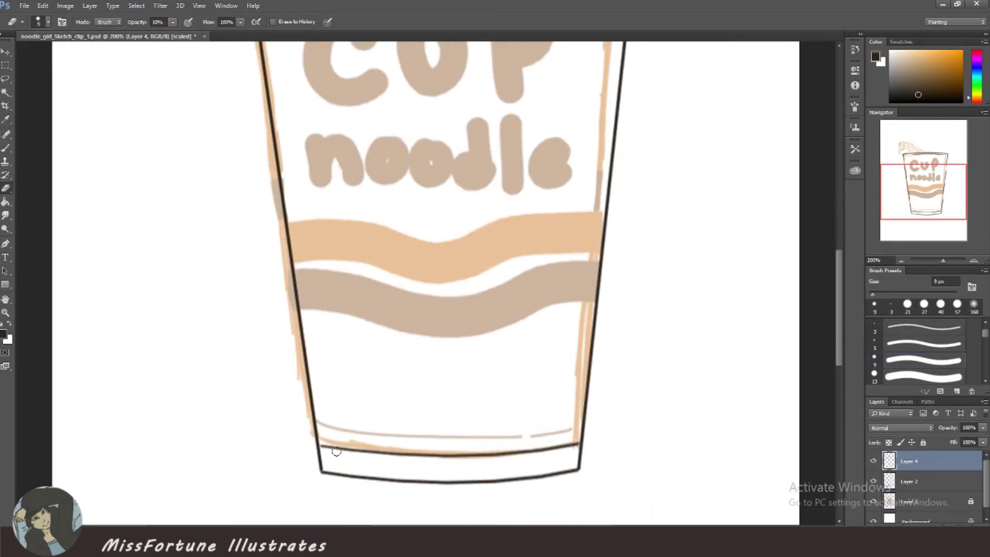
key("ctrl+minus")
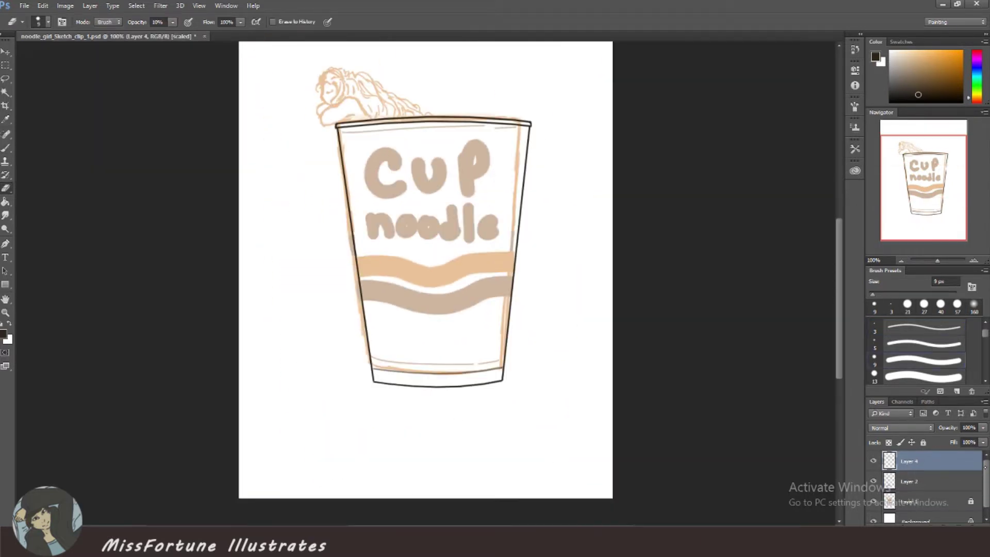
key("alt+bracketleft")
scroll(424, 126, "up", 2)
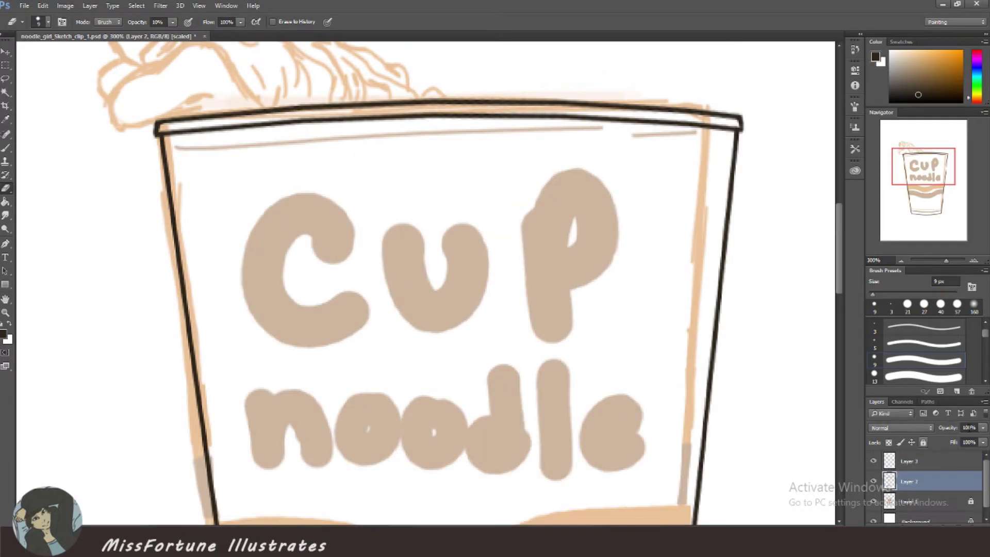
scroll(360, 155, "up", 1)
- Set the brush size to 21 and ink the girl's closed eye line
key("b")
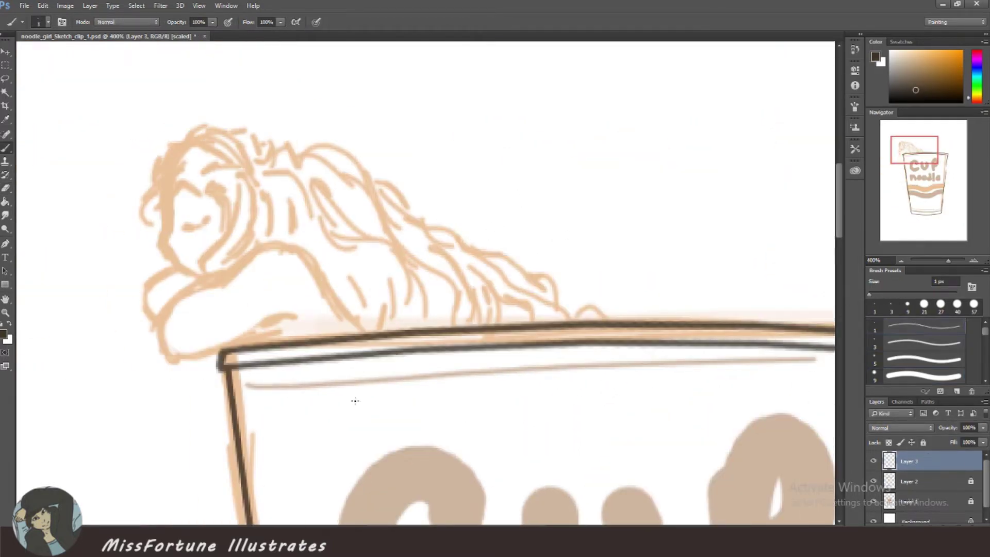
scroll(353, 399, "up", 1)
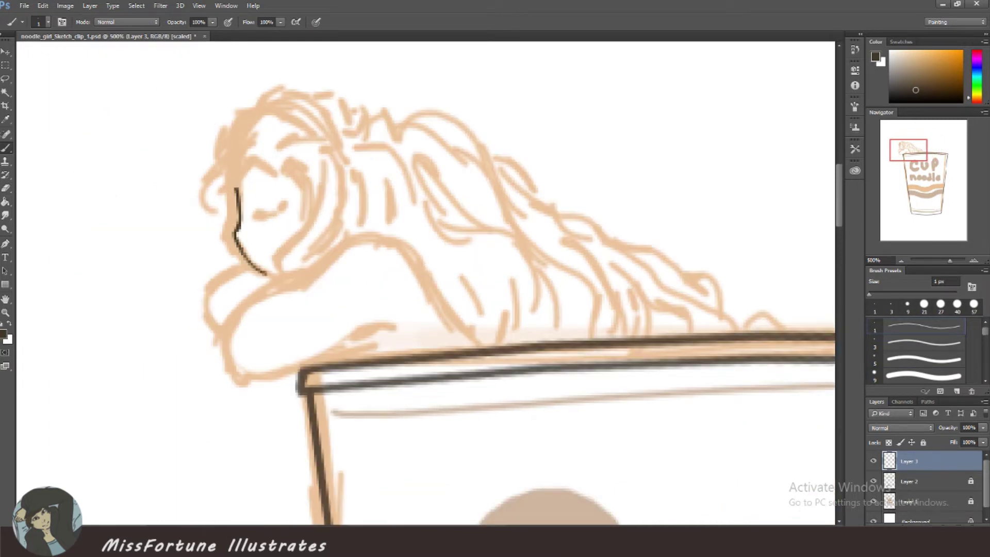
type("21")
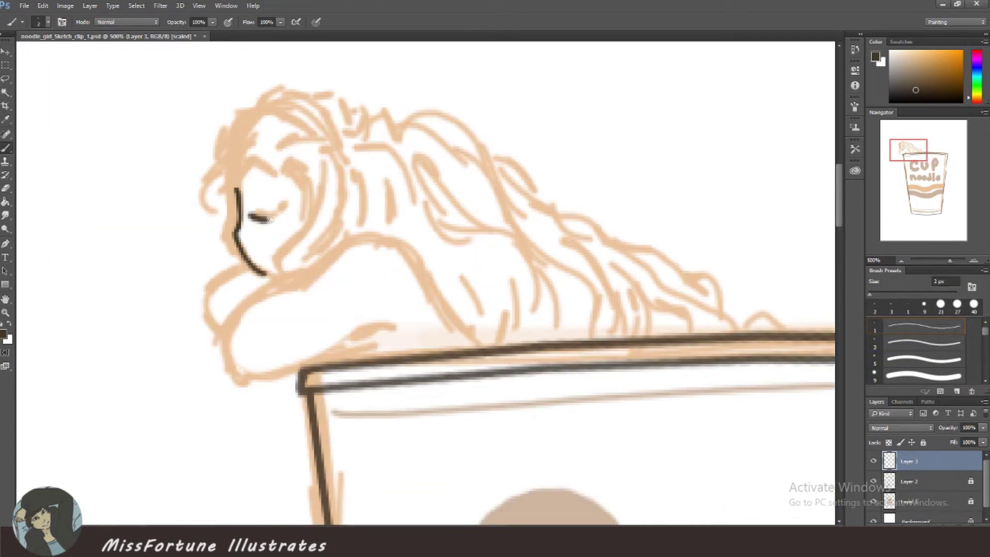
left_click_drag(230, 198, 278, 176)
key("ctrl+z")
left_click_drag(227, 199, 277, 178)
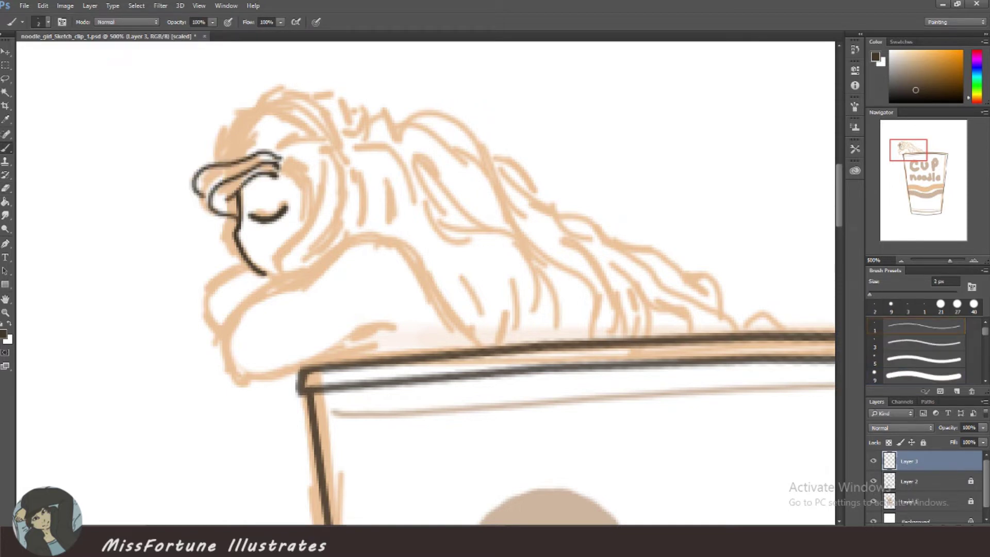
- Ink the hair strand around her face and the curls across the top of her head
left_click_drag(282, 152, 307, 260)
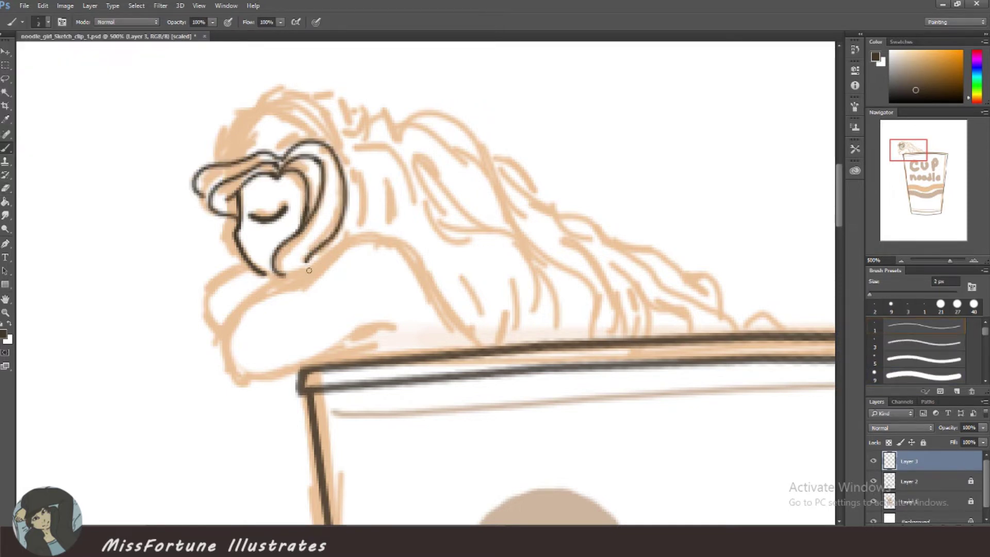
left_click_drag(338, 149, 372, 234)
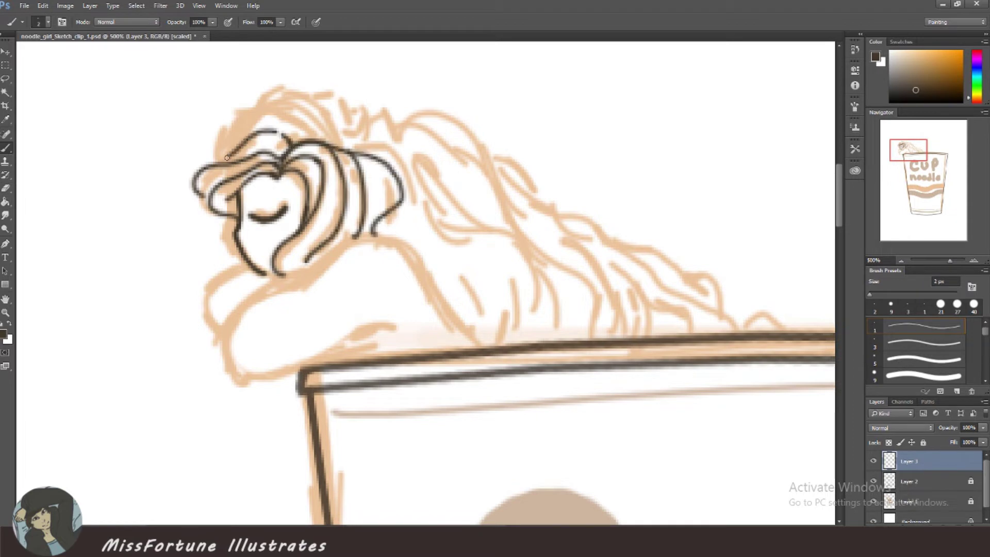
left_click_drag(227, 157, 332, 144)
left_click_drag(284, 95, 333, 144)
- Ink long hair strands and the outer hair contour down to the rim, plus her shoulder and arm
mouse_move(414, 195)
left_mouse_down()
mouse_move(515, 341)
mouse_move(484, 344)
left_mouse_up()
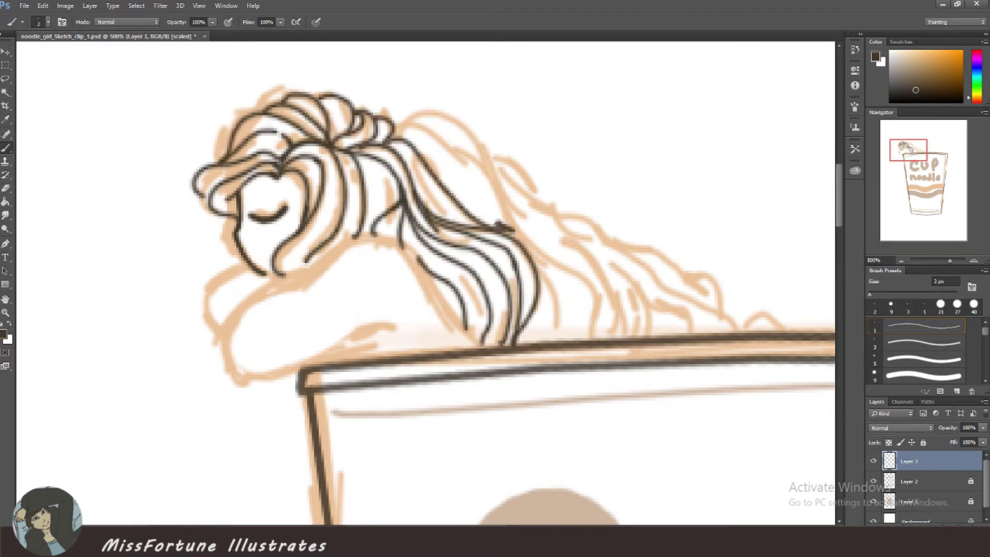
left_click_drag(415, 149, 559, 337)
left_click_drag(510, 235, 598, 337)
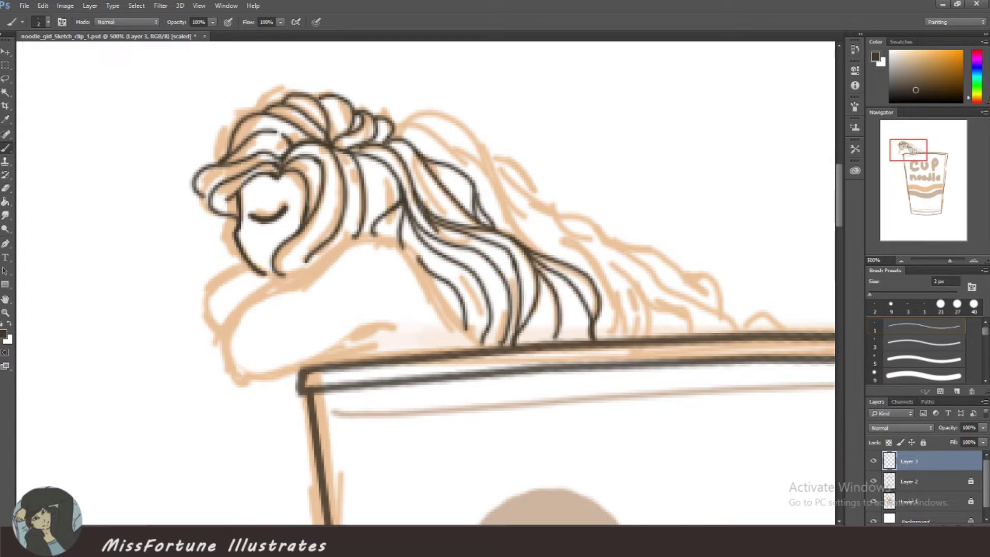
mouse_move(405, 133)
left_mouse_down()
mouse_move(550, 256)
mouse_move(613, 326)
left_mouse_up()
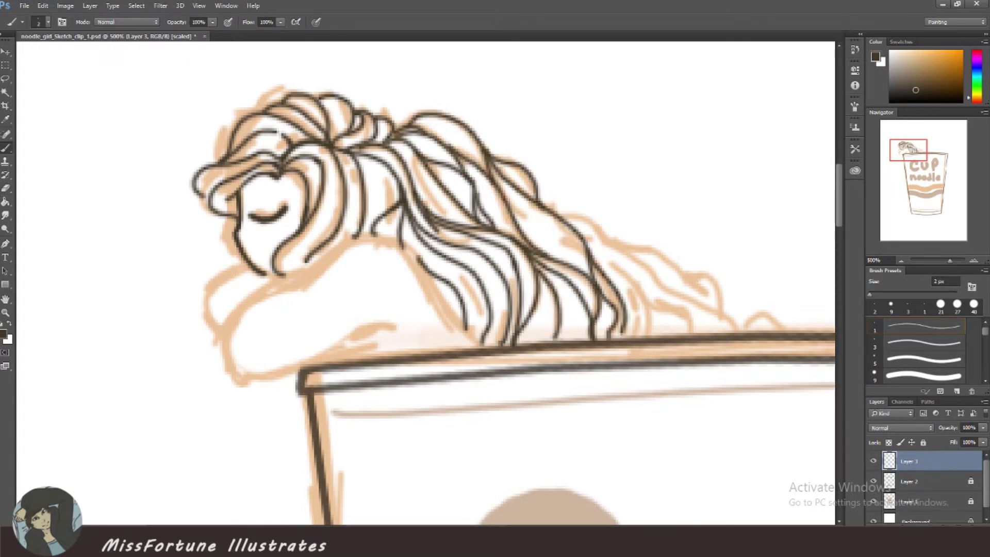
mouse_move(564, 215)
left_mouse_down()
mouse_move(675, 315)
mouse_move(742, 332)
left_mouse_up()
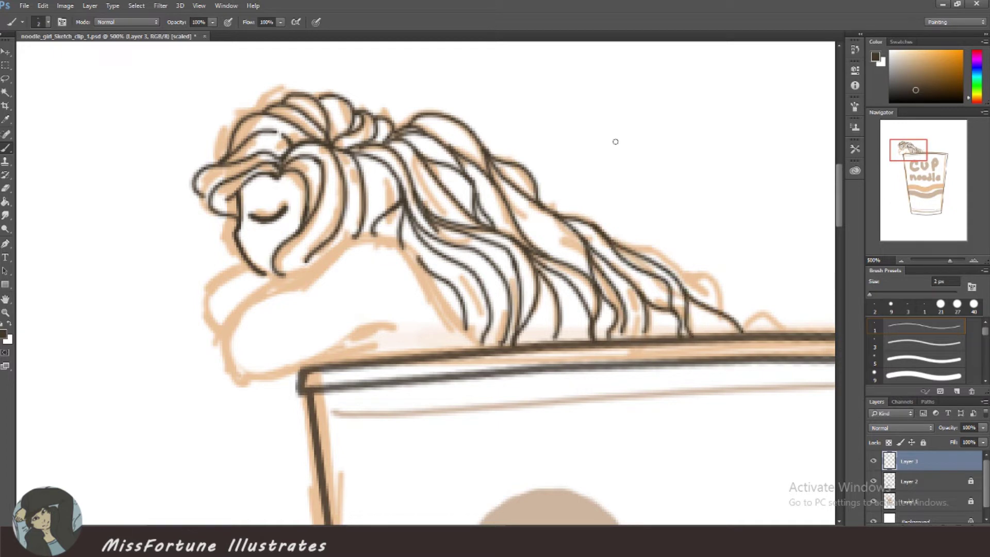
left_click_drag(613, 237, 720, 292)
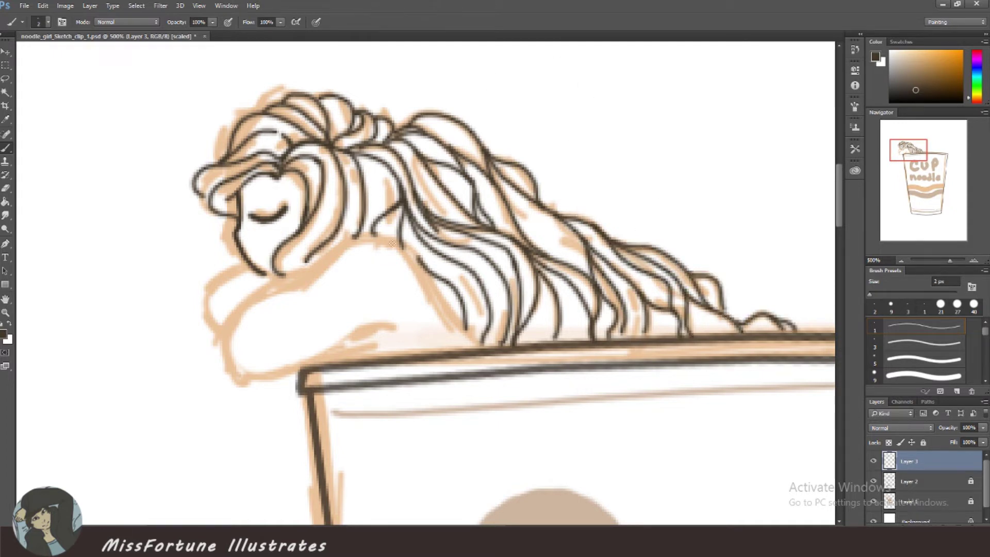
mouse_move(405, 238)
left_mouse_down()
mouse_move(232, 379)
mouse_move(396, 326)
left_mouse_up()
left_click_drag(405, 244, 485, 346)
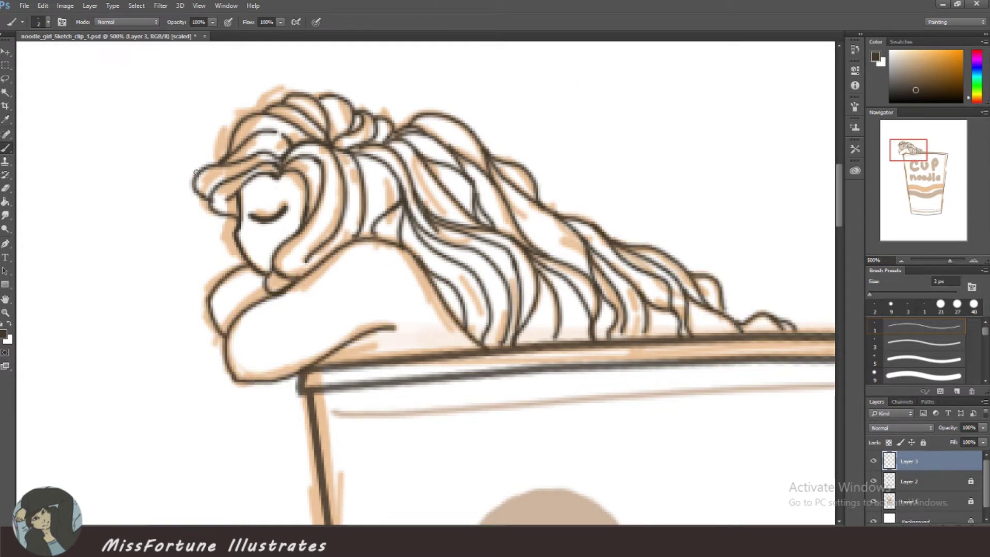
- Scale the girl's lineart up to about 141% proportionally with Free Transform
key("ctrl+minus")
key("ctrl+minus")
key("ctrl+t")
left_click_drag(432, 170, 464, 151)
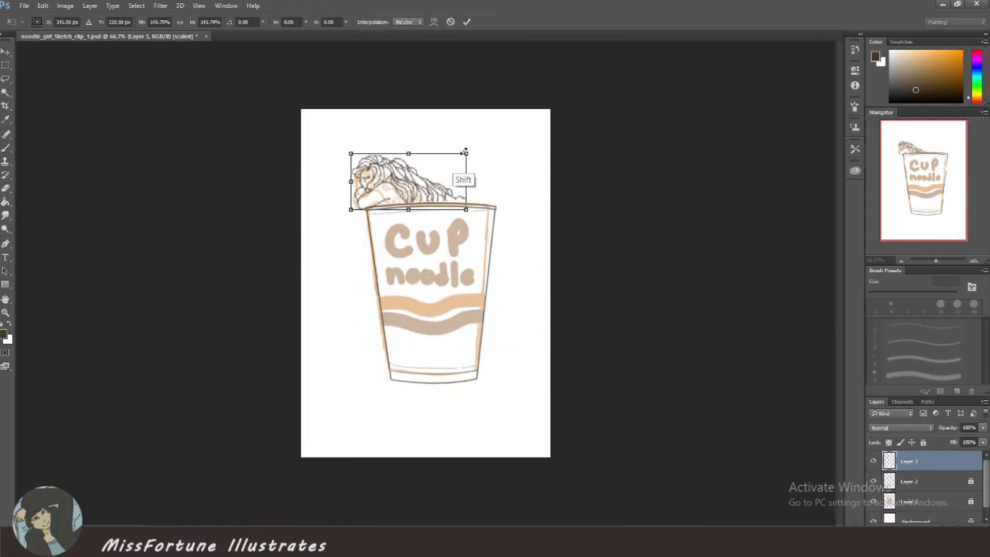
key("Return")
key("ctrl+plus")
key("ctrl+plus")
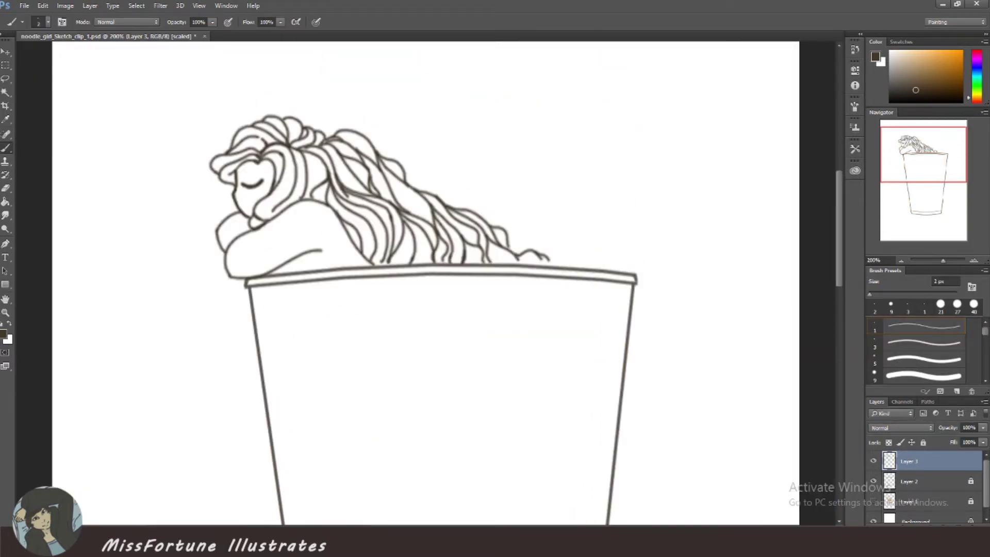
key("ctrl+t")
key("ctrl+plus")
key("Return")
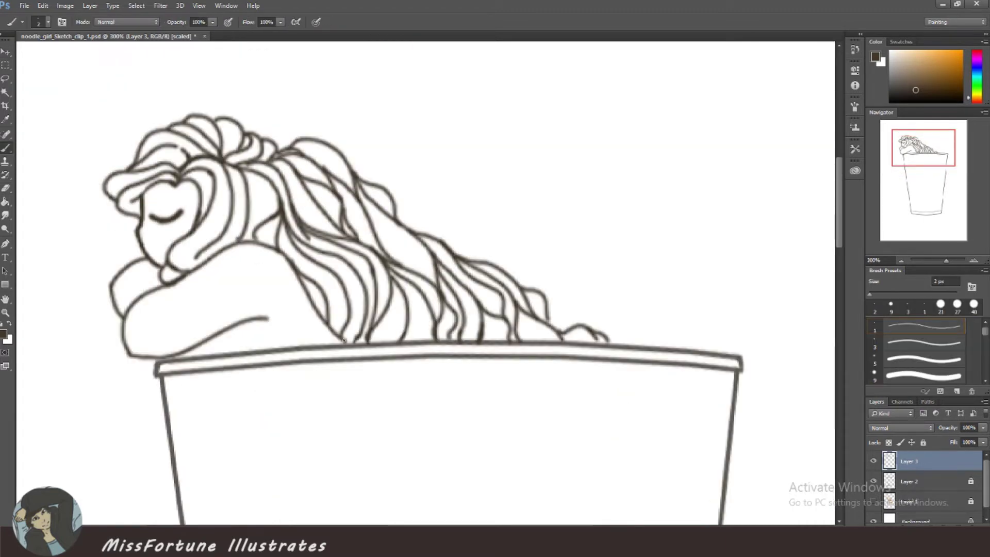
- Darken and close the girl's face and chin outline
key("e")
key("ctrl+z")
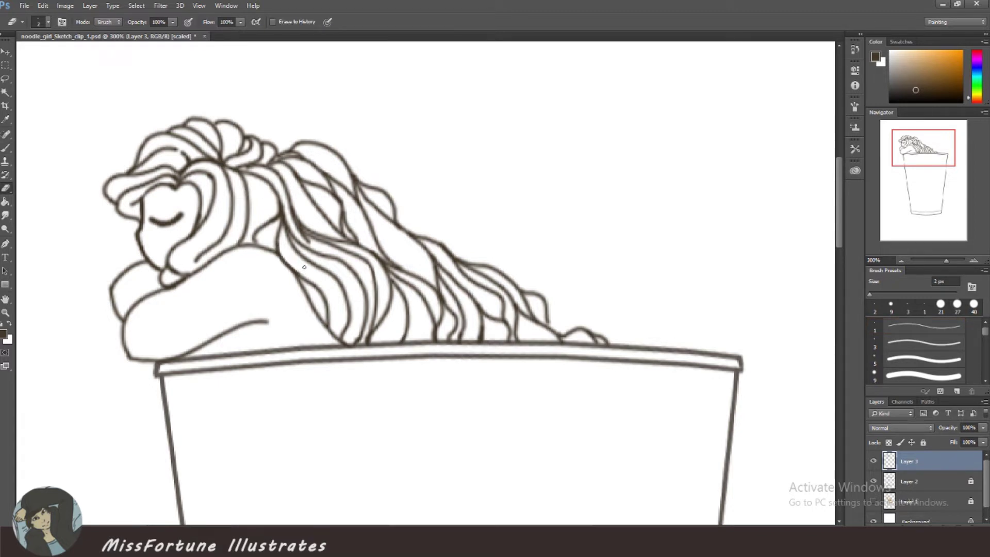
left_click_drag(141, 248, 152, 266)
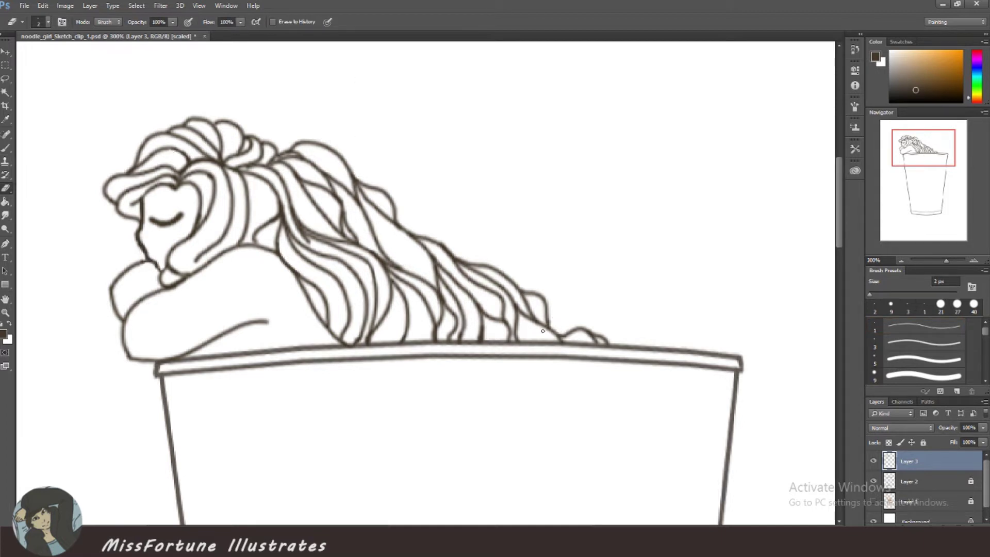
key("ctrl+minus")
key("ctrl+minus")
key("ctrl+minus")
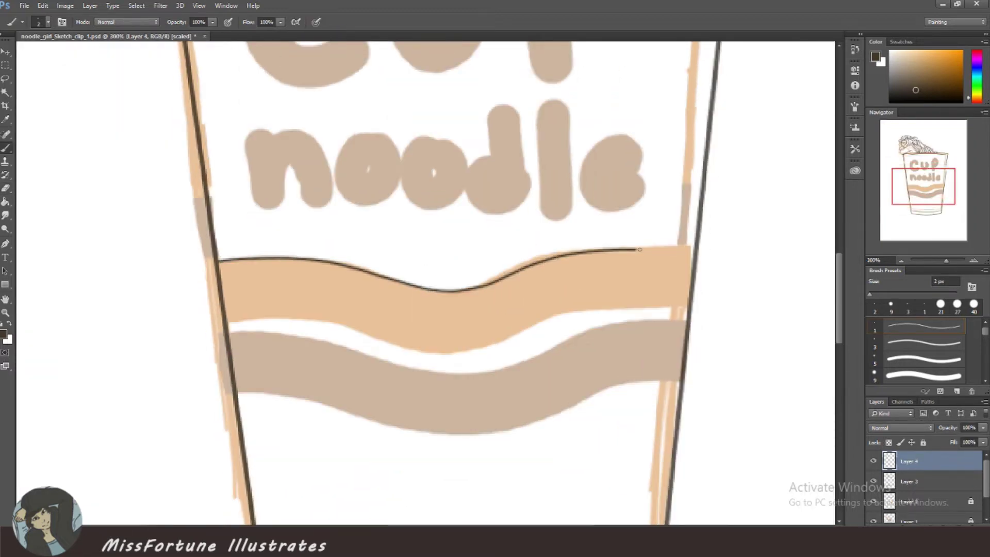
- Outline the wavy bands with duplicated dark lines, merge them, and draw a text box over 'Cup'
left_click_drag(639, 249, 696, 249)
key("v")
key("ctrl+j")
mouse_move(486, 289)
left_mouse_down()
mouse_move(486, 331)
mouse_move(513, 346)
left_mouse_up()
key("ctrl+j")
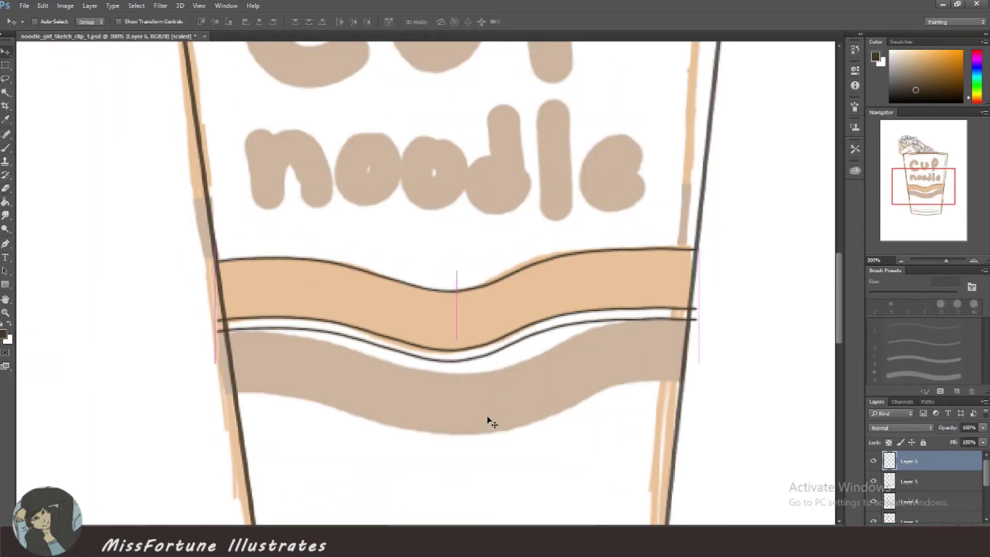
left_click_drag(490, 421, 489, 471)
key("ctrl+e")
key("ctrl+e")
key("e")
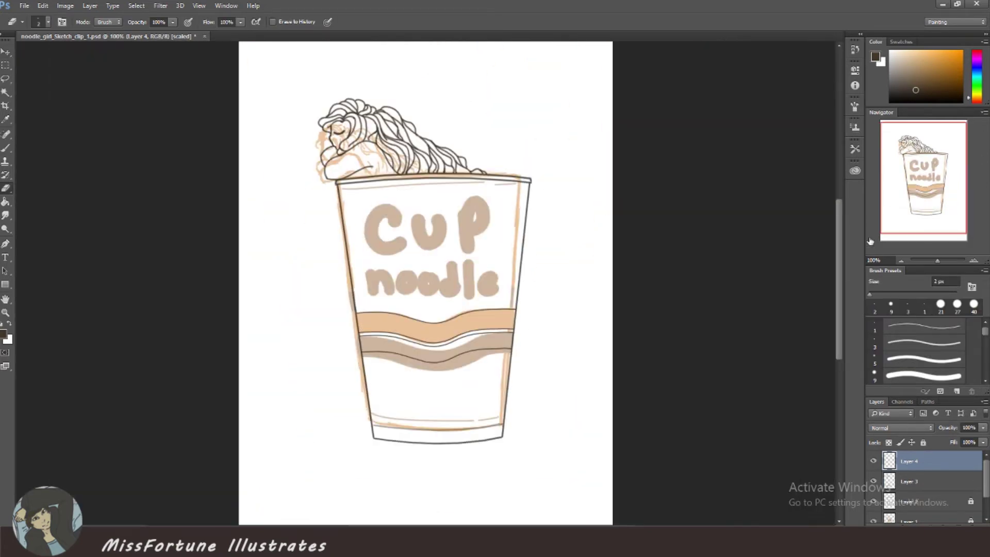
left_click_drag(355, 211, 517, 260)
- Type 'Cup' in Consolas Bold at 72 pt, with a character setting of 100
type("Cup")
key("ctrl+a")
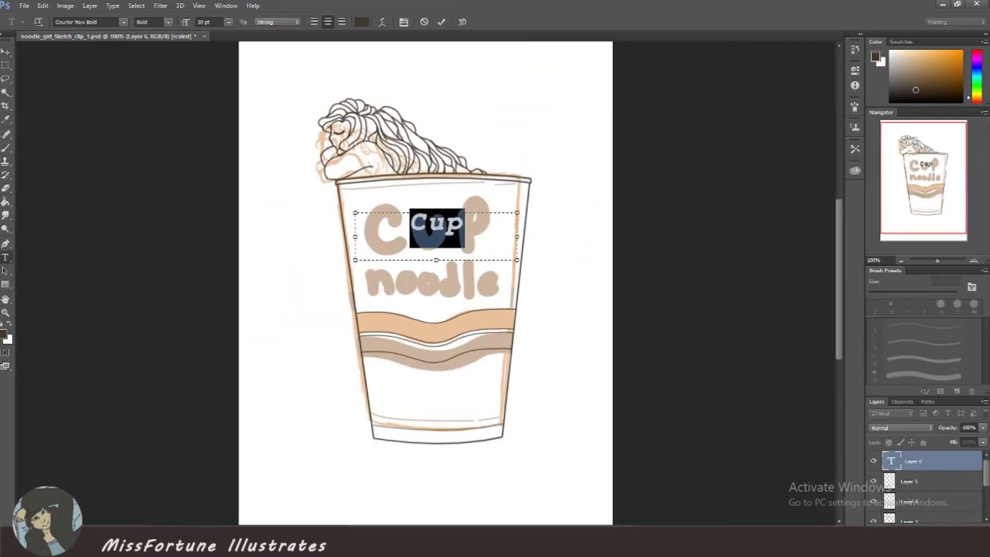
left_click(123, 22)
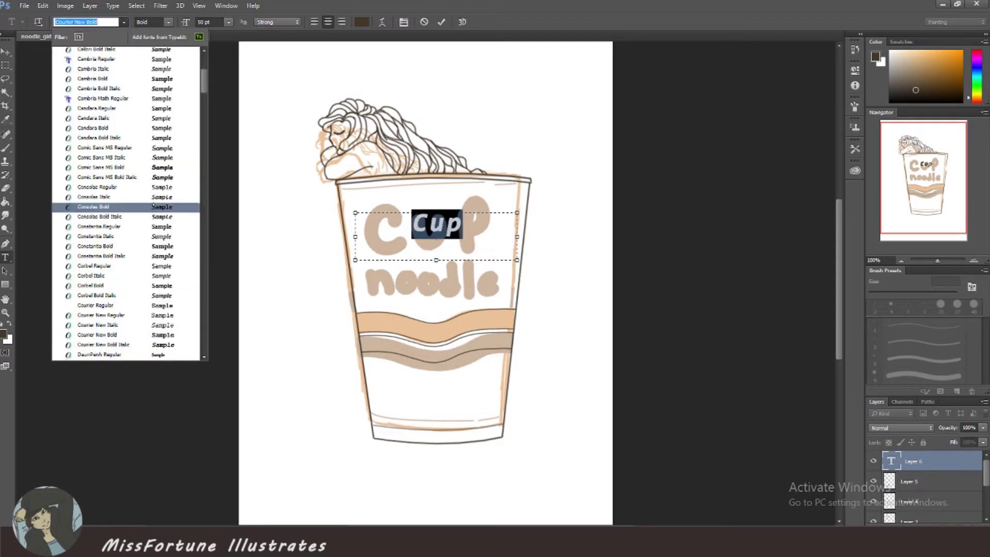
left_click(103, 208)
left_click(168, 22)
left_click(228, 22)
left_click(231, 212)
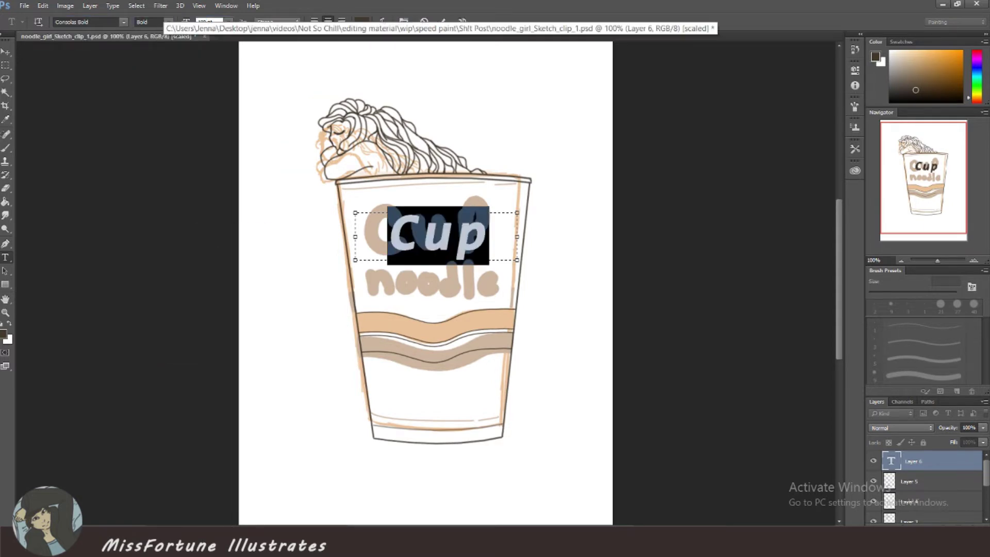
left_click(954, 22)
left_click(948, 82)
type("100")
key("Return")
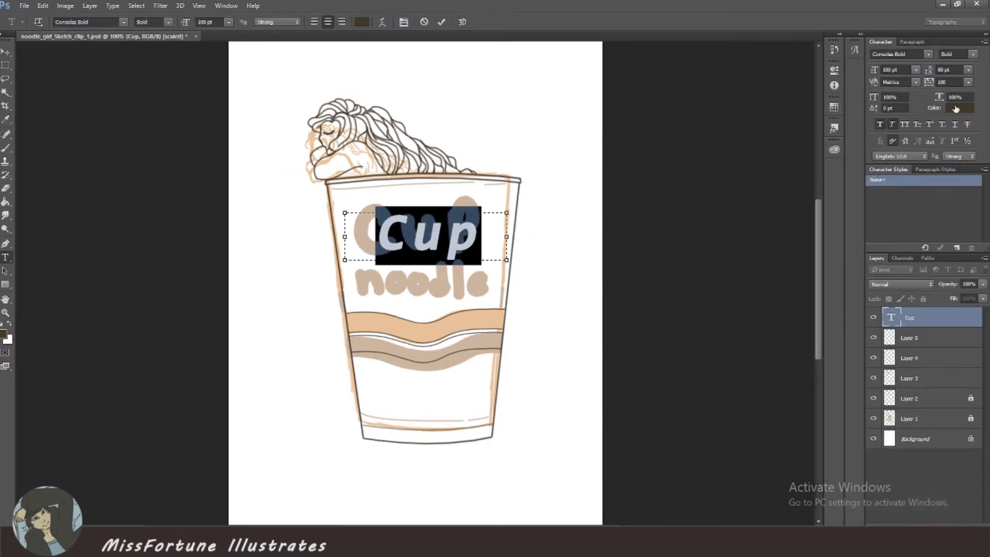
- Add a smaller second text line 'Noodl' below Cup and commit it
left_click(356, 281)
type("Nood")
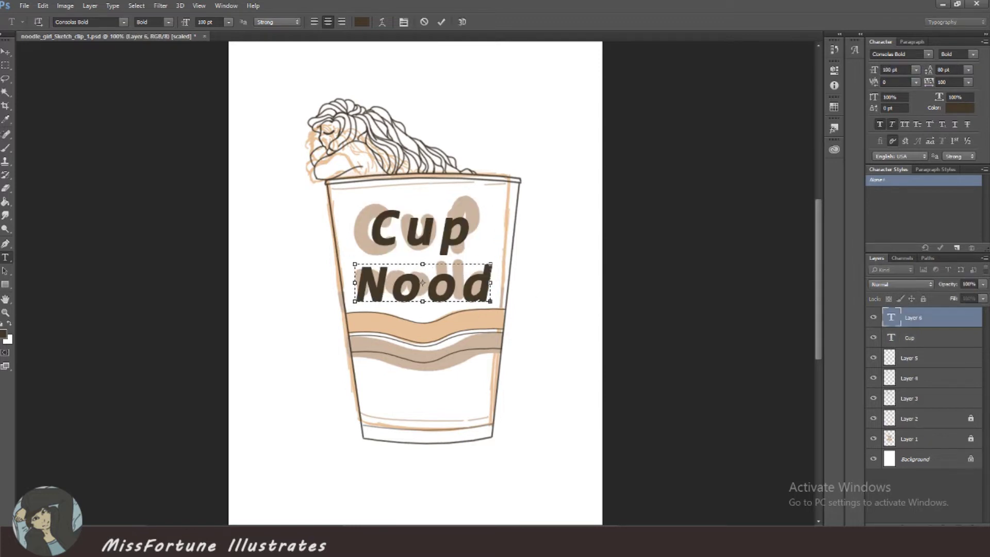
type("l")
key("ctrl+a")
left_click(915, 69)
left_click(905, 244)
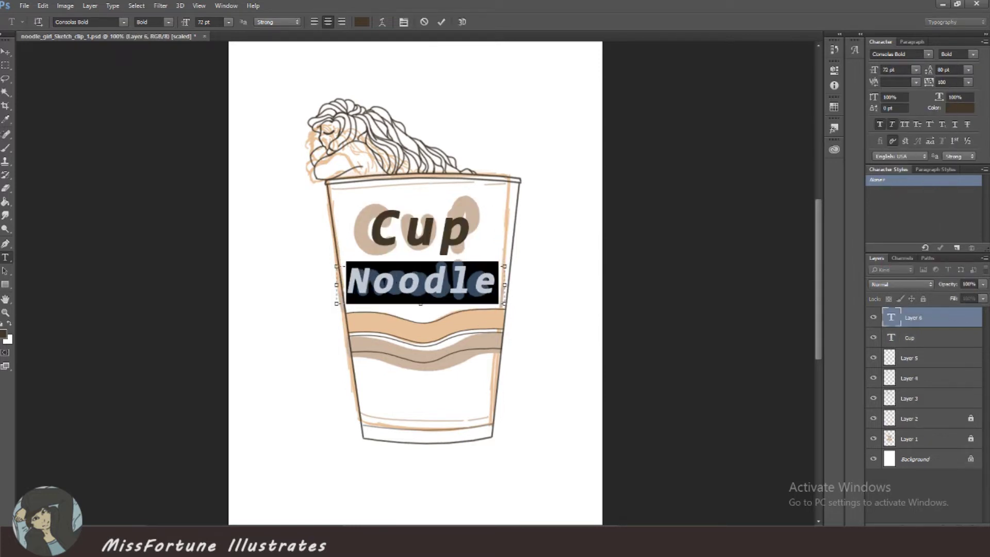
left_click(956, 483)
- Hide the rough sketch layer and change the Cup text to 'Cutie Cup'
left_click(872, 438)
left_click(470, 231)
key("ctrl+a")
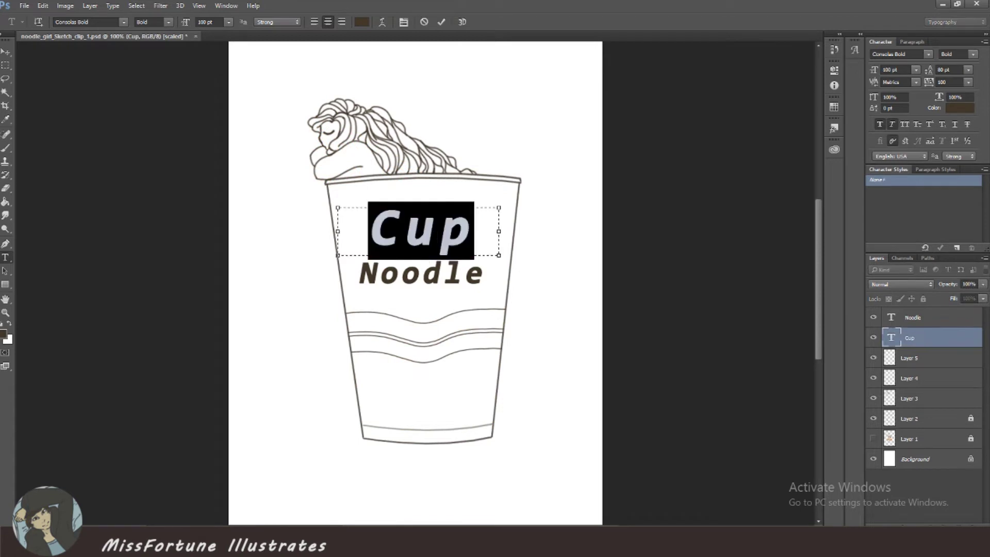
key("Left")
type("Cutie")
key("shift+Left")
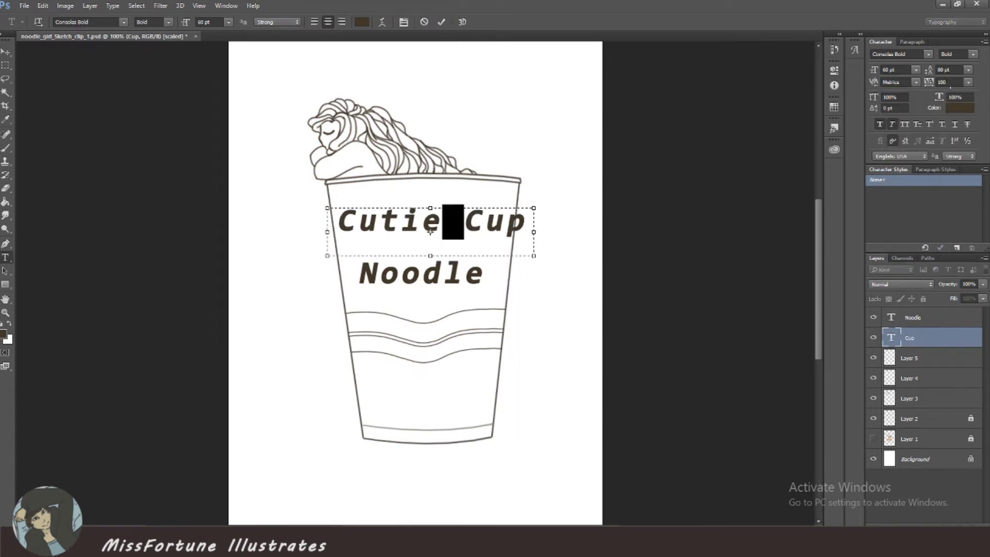
left_click(466, 281)
- Delete the word Cutie and start a new empty text box on the cup
left_click(915, 338)
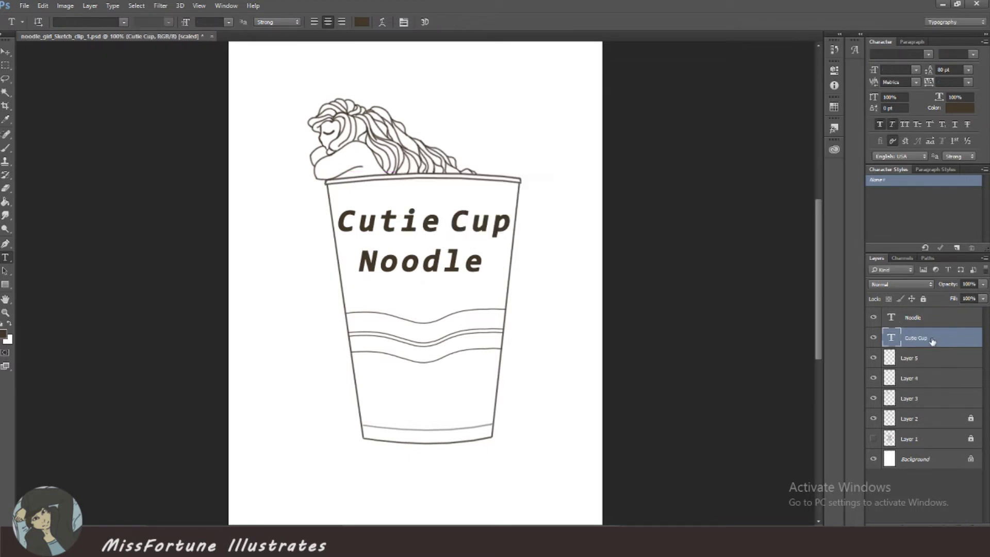
key("v")
key("t")
left_click(422, 237)
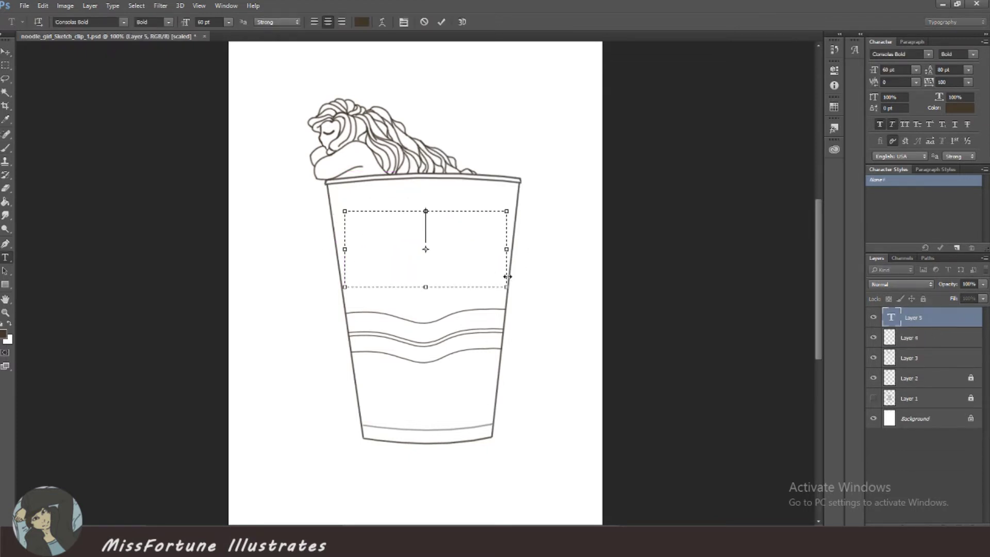
- Finish the two-line 'Instant Noodle' title in Consolas Bold at 65 pt
type("Noodle")
key("ctrl+a")
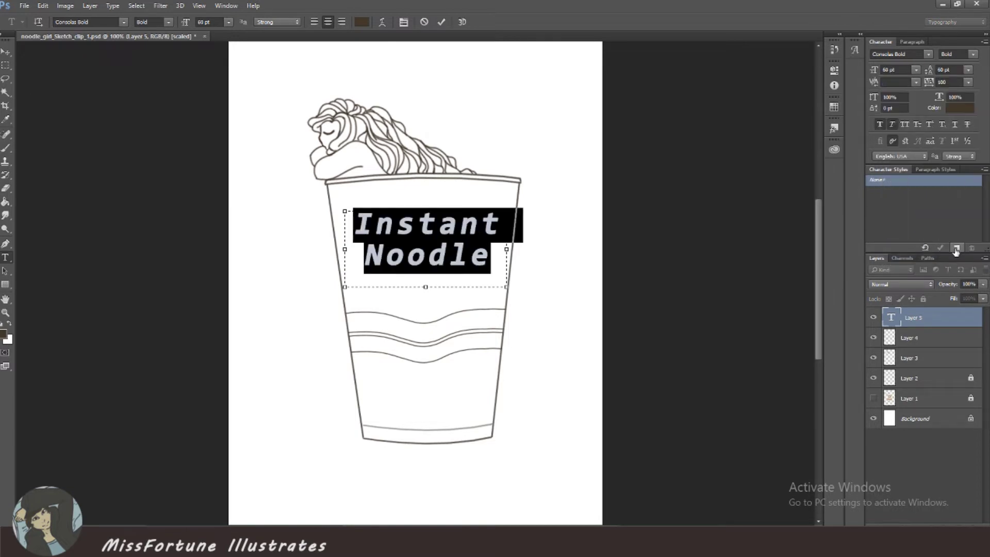
left_click(24, 6)
left_click(123, 22)
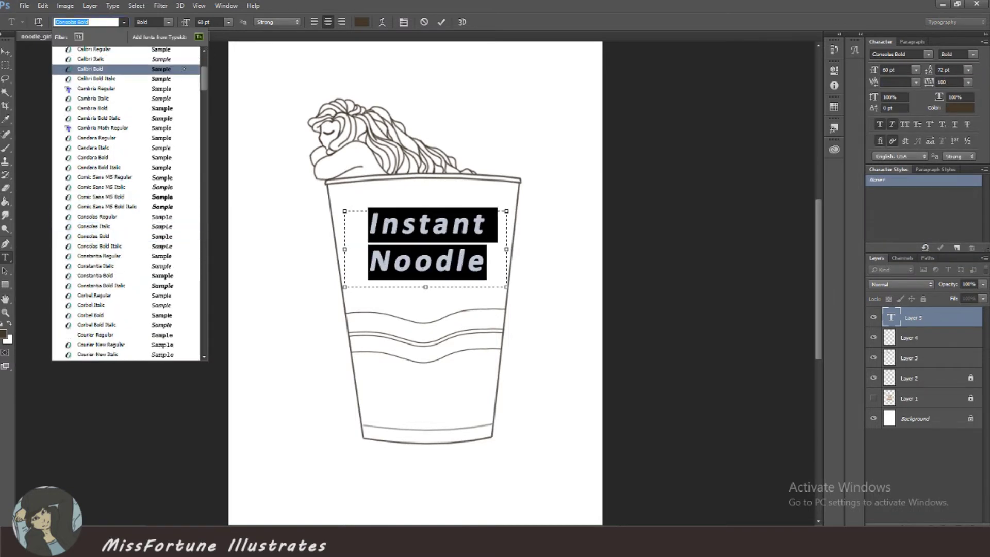
scroll(132, 204, "down", 5)
scroll(131, 204, "down", 5)
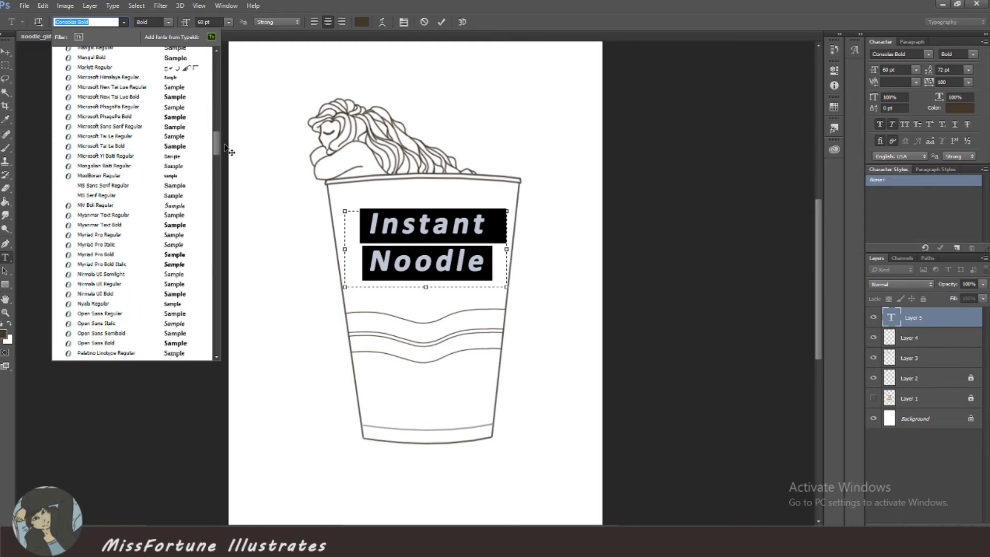
scroll(132, 203, "down", 5)
scroll(132, 204, "down", 3)
scroll(131, 204, "up", 10)
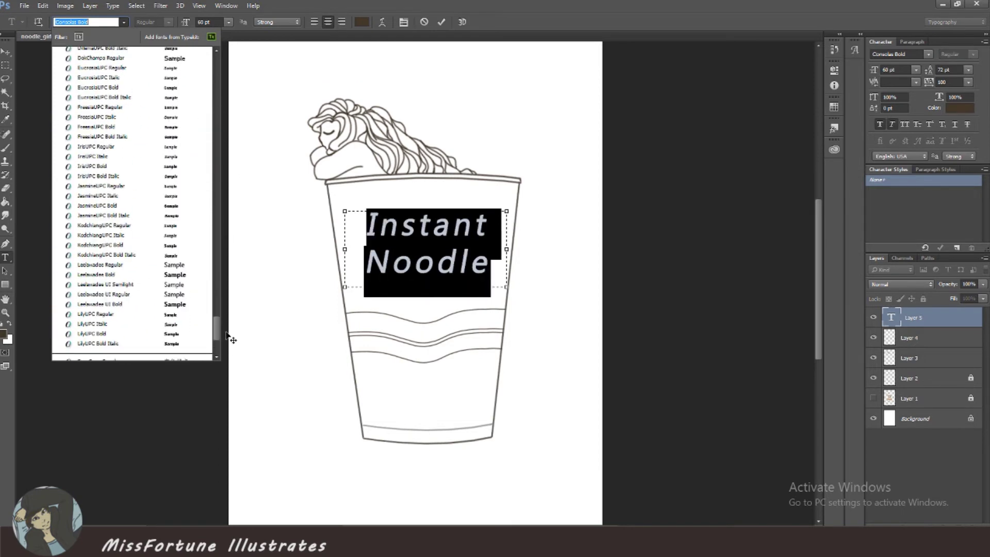
scroll(131, 203, "up", 10)
key("Return")
key("ctrl+Return")
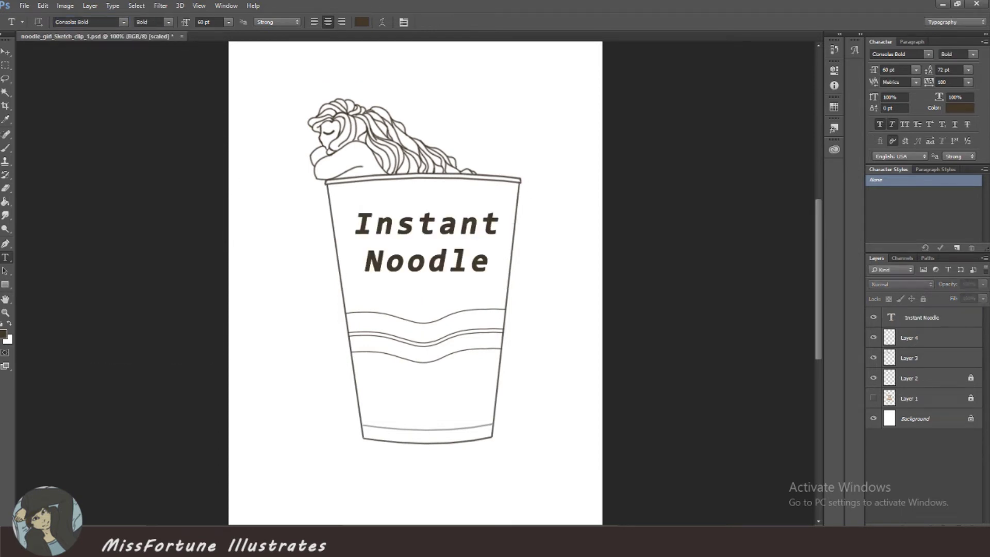
double_click(890, 317)
left_click_drag(873, 69, 878, 69)
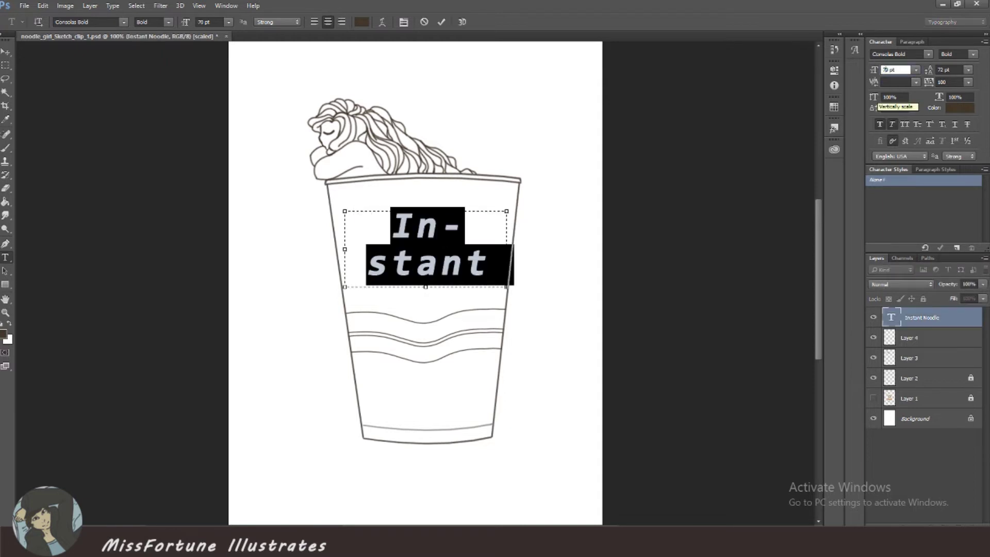
type("65")
key("ctrl+Return")
- Shorten the cup outline from the bottom and nudge the title slightly lower
left_click(908, 378)
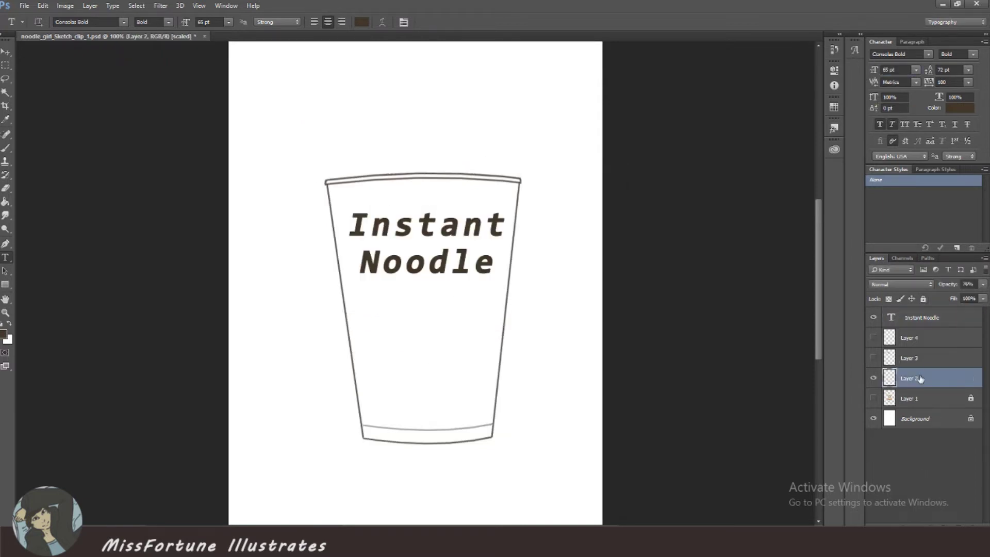
key("ctrl+t")
left_click_drag(428, 442, 427, 412)
key("Return")
left_click(907, 317)
key("v")
left_click_drag(510, 144, 512, 150)
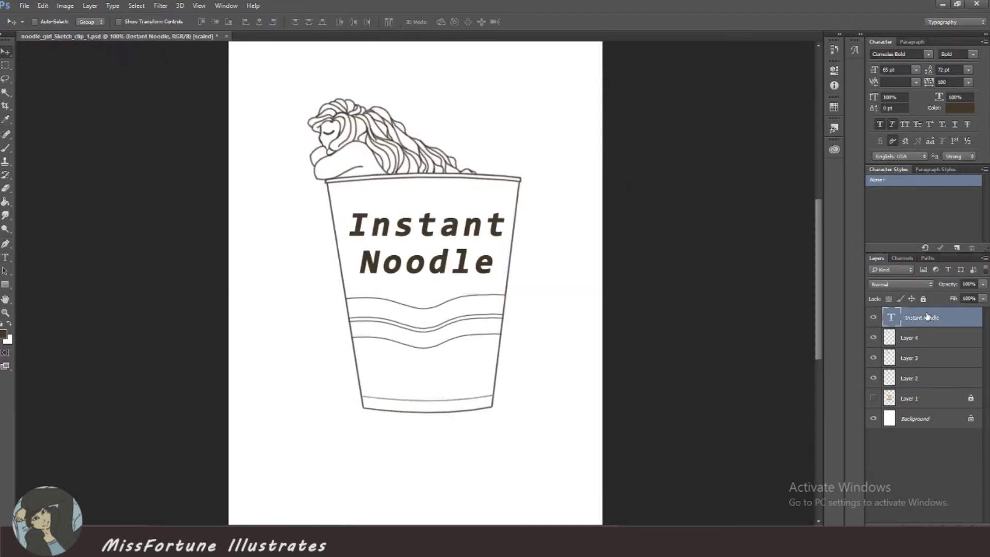
left_click(909, 378)
key("ctrl+t")
left_click_drag(422, 412, 422, 408)
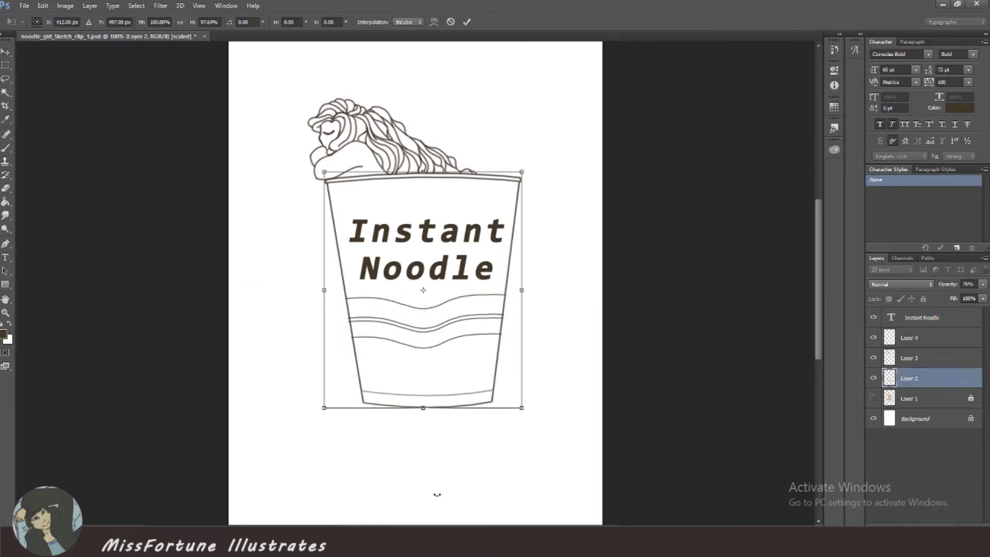
key("Return")
key("ctrl+plus")
key("alt+bracketright")
key("alt+bracketright")
key("e")
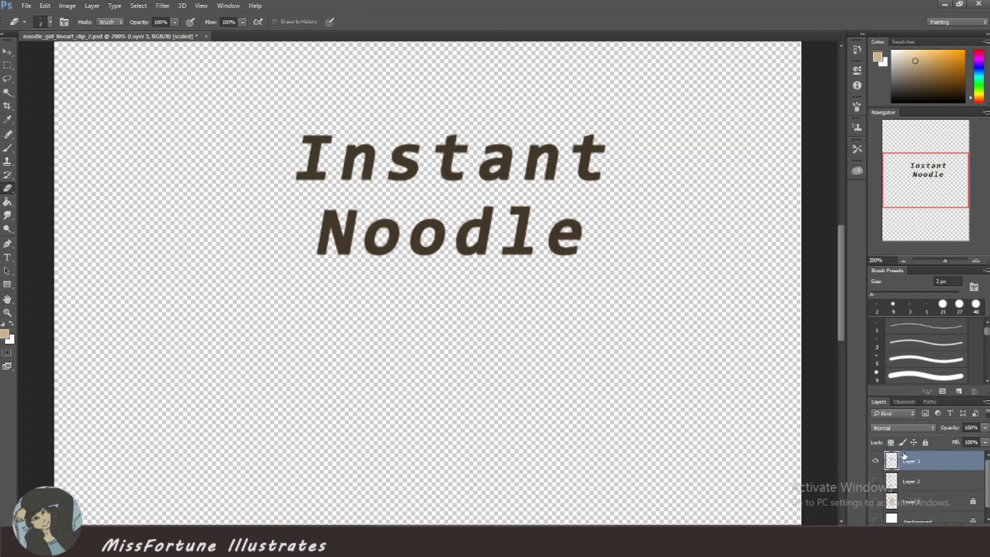
- Paint the girl's arm and face tan with the brush
key("b")
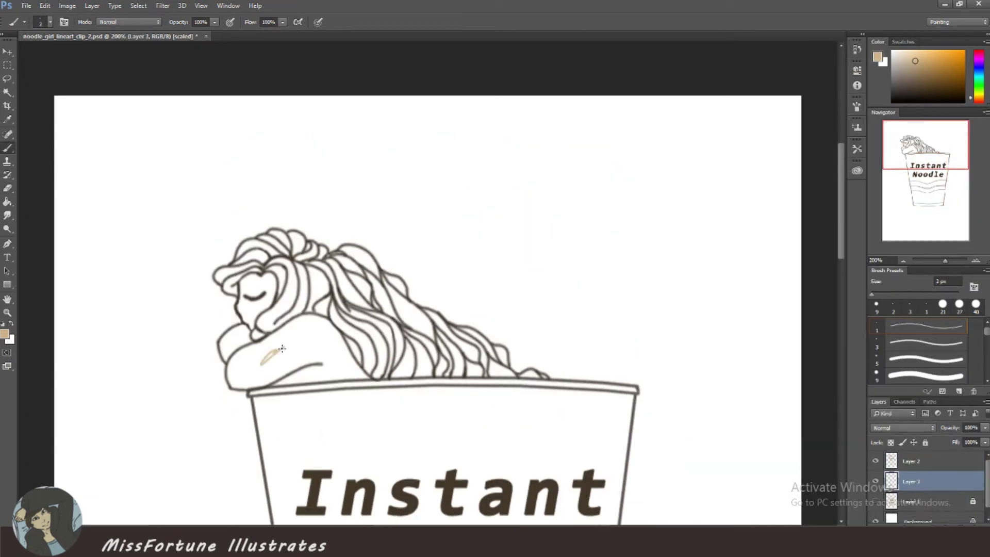
left_click_drag(237, 377, 265, 352)
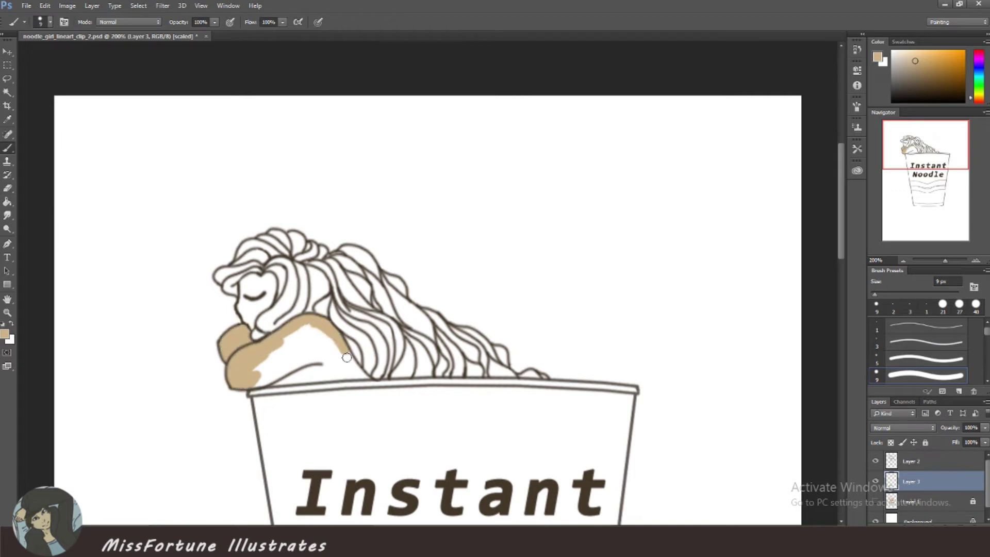
mouse_move(346, 357)
left_mouse_down()
mouse_move(268, 379)
mouse_move(335, 330)
left_mouse_up()
left_click_drag(252, 281, 243, 303)
left_click_drag(256, 281, 250, 309)
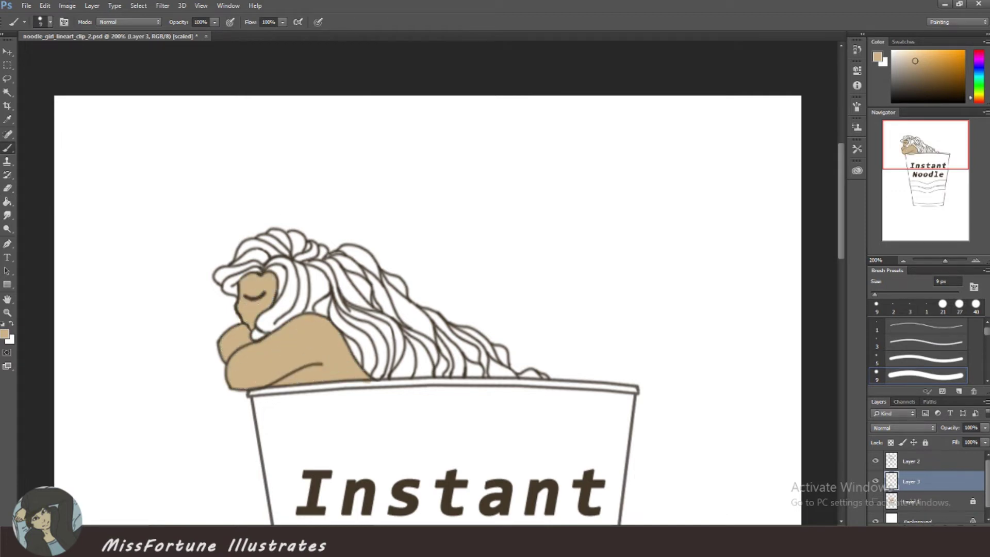
- Fill the hair golden yellow, then shade the arm with a deeper sampled tan
left_click(931, 56)
mouse_move(343, 314)
left_mouse_down()
mouse_move(371, 371)
mouse_move(405, 361)
left_mouse_up()
left_click(928, 51)
mouse_move(361, 320)
left_mouse_down()
mouse_move(386, 371)
mouse_move(487, 371)
left_mouse_up()
mouse_move(219, 268)
left_mouse_down()
mouse_move(240, 288)
mouse_move(266, 243)
mouse_move(274, 283)
mouse_move(263, 329)
mouse_move(335, 314)
left_mouse_up()
left_click(875, 512)
mouse_move(257, 240)
left_mouse_down()
mouse_move(286, 232)
mouse_move(335, 252)
mouse_move(386, 278)
mouse_move(412, 309)
mouse_move(547, 373)
mouse_move(454, 378)
left_mouse_up()
mouse_move(361, 314)
left_mouse_down()
mouse_move(320, 255)
mouse_move(495, 368)
left_mouse_up()
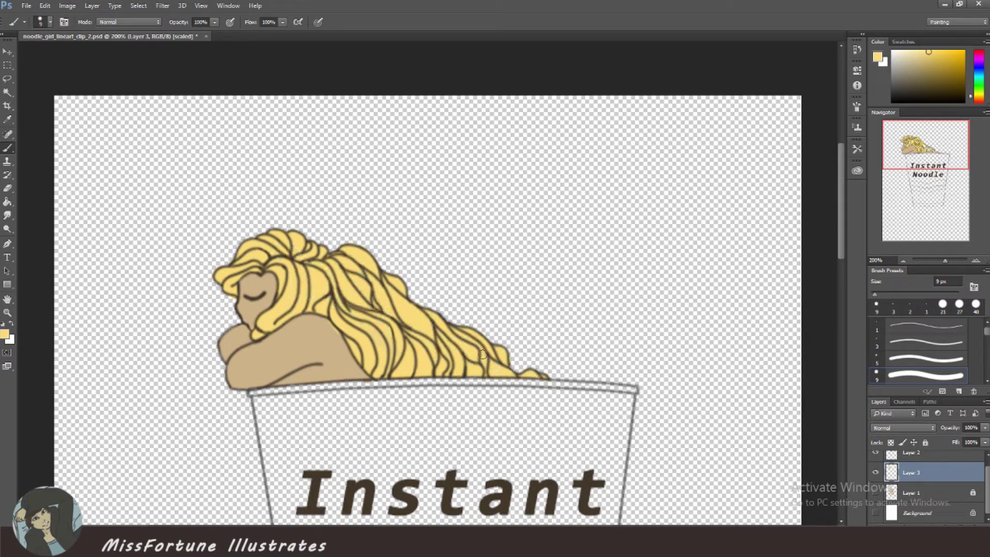
left_click(254, 357, "alt")
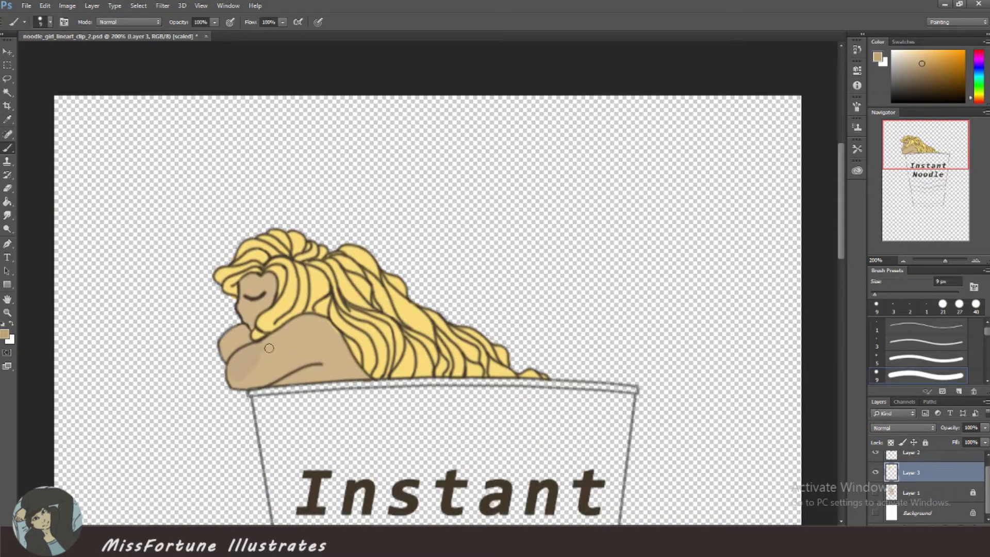
mouse_move(246, 373)
left_mouse_down()
mouse_move(281, 345)
mouse_move(226, 358)
mouse_move(273, 345)
mouse_move(350, 361)
mouse_move(297, 336)
mouse_move(356, 369)
left_mouse_up()
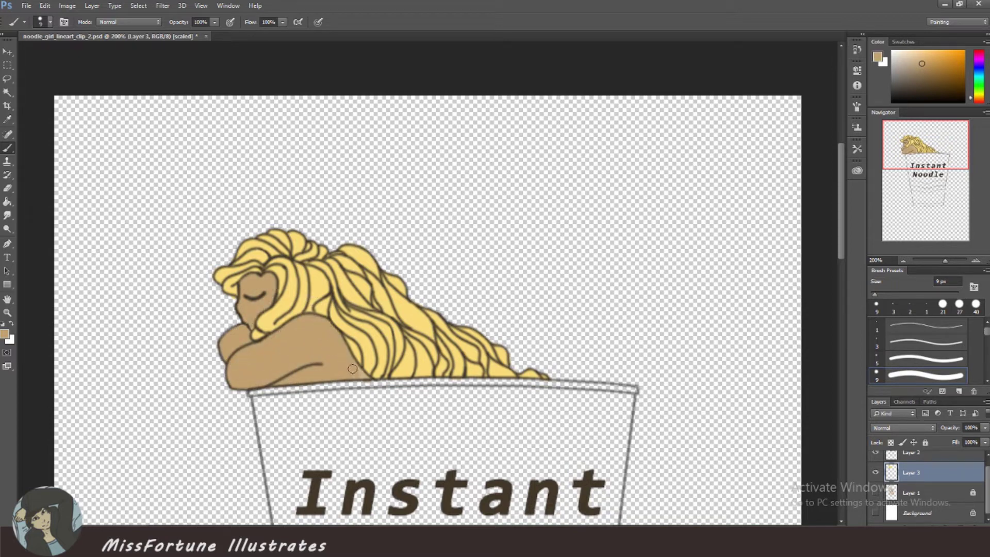
- Fill the first wave band orange and trace a dark line along its top edge
key("e")
left_click(874, 512)
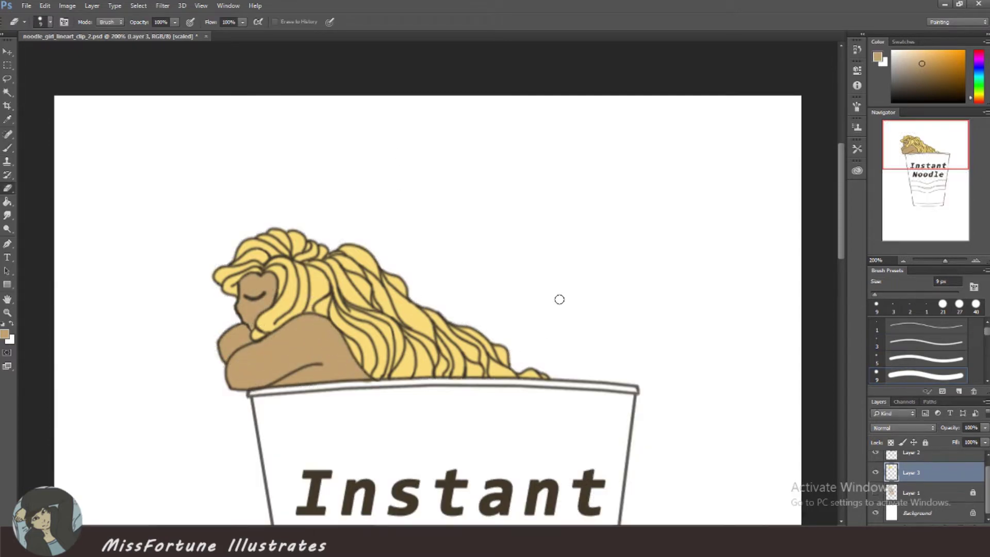
key("ctrl+minus")
left_click(957, 456)
key("g")
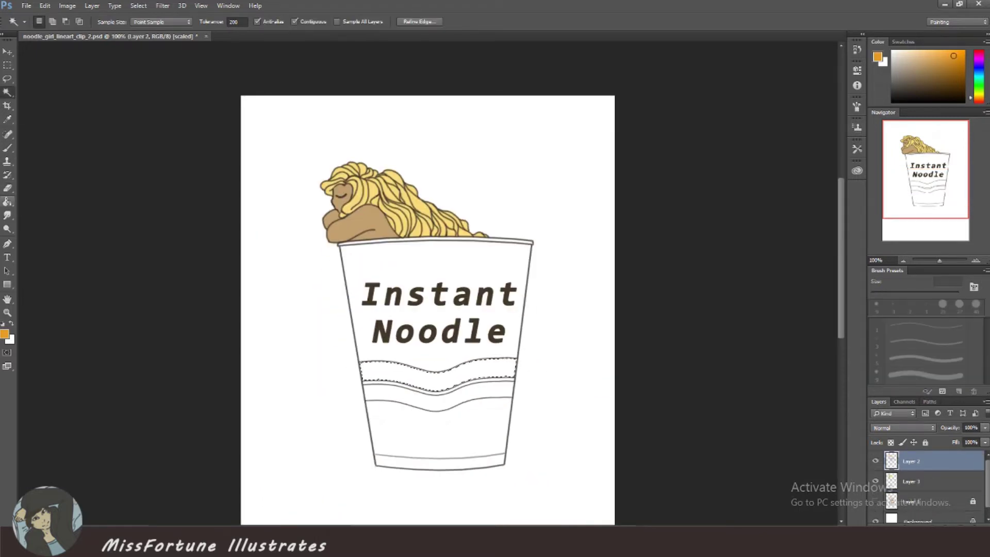
left_click(428, 374)
key("ctrl+z")
left_click(928, 481)
left_click(428, 374)
scroll(429, 363, "up", 2)
key("b")
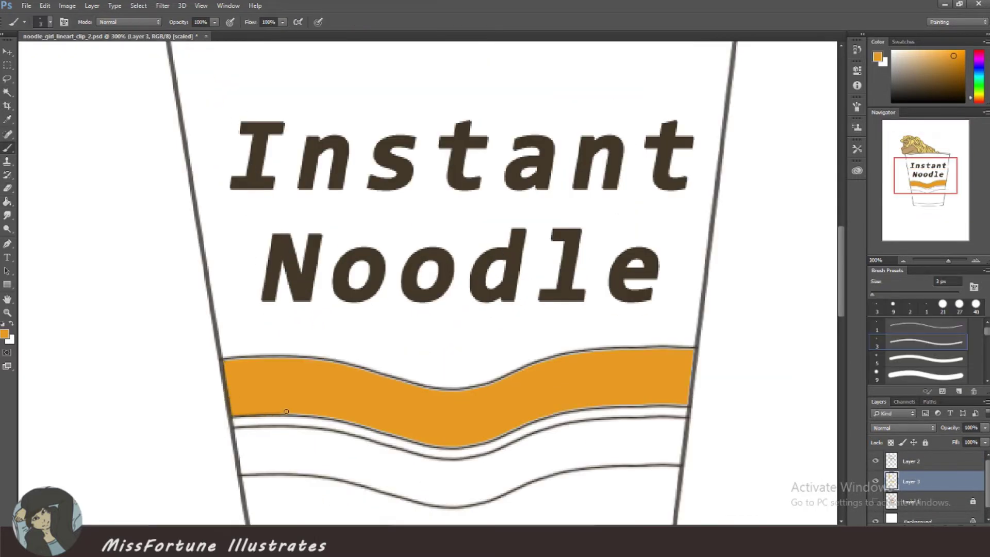
left_click_drag(260, 360, 686, 376)
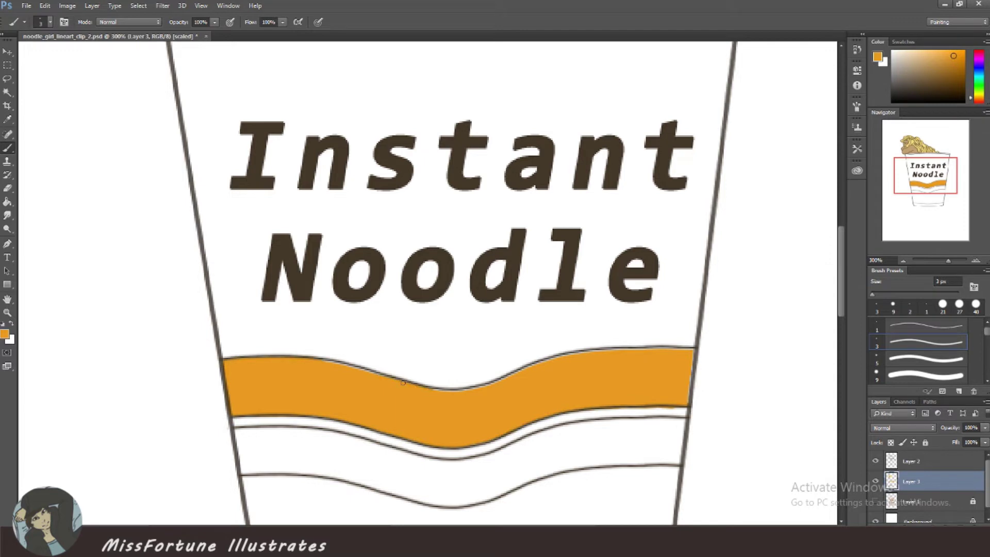
- Fill the second wave band red and outline its top, bottom and left edges
left_click(977, 98)
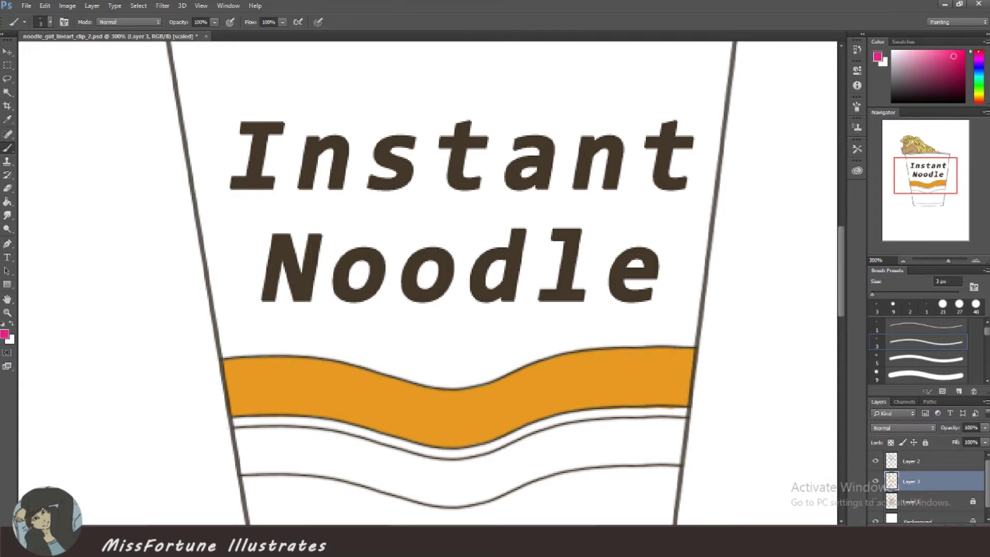
left_click(946, 72)
key("g")
left_click(459, 454)
key("b")
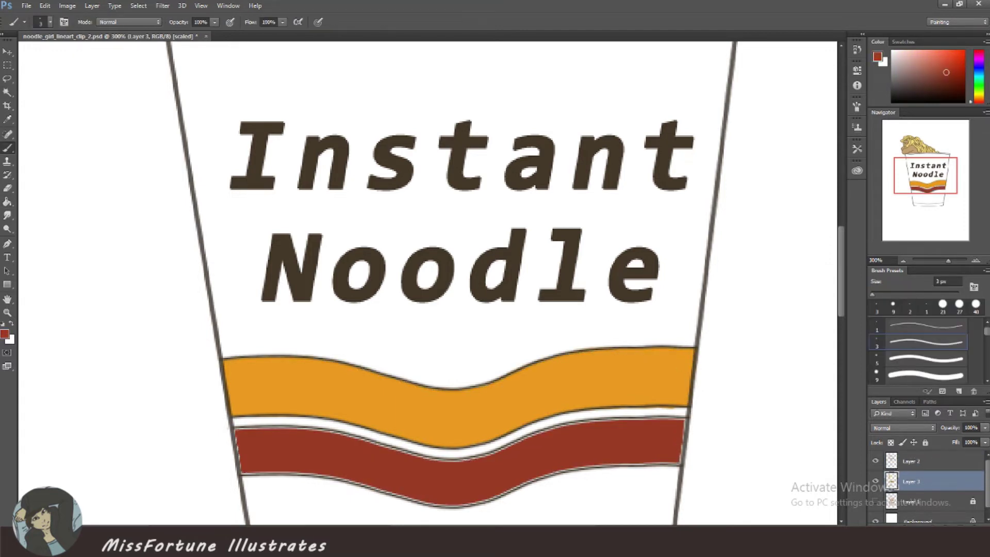
left_click_drag(239, 466, 332, 427)
mouse_move(240, 473)
left_mouse_down()
mouse_move(316, 477)
mouse_move(435, 505)
left_mouse_up()
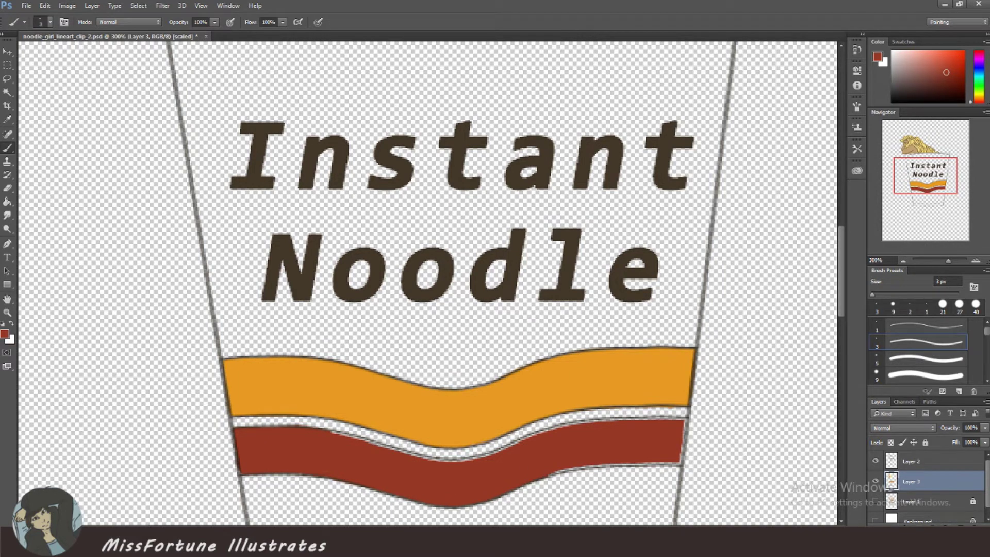
mouse_move(322, 432)
left_mouse_down()
mouse_move(462, 454)
mouse_move(576, 423)
mouse_move(688, 415)
mouse_move(686, 463)
left_mouse_up()
- On a new layer under the line art, paint the cup body beige with a 40 px brush
key("ctrl+1")
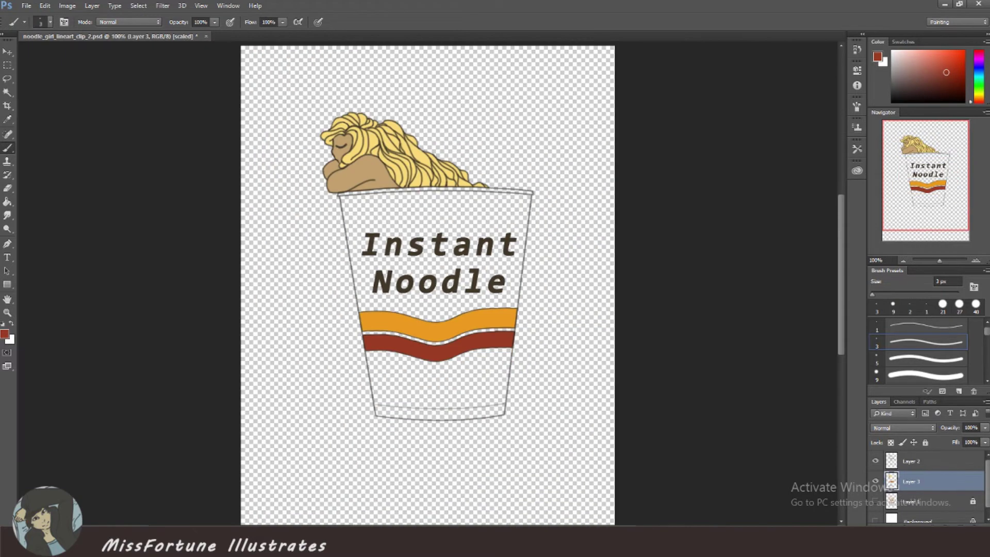
left_click(900, 54)
left_click(958, 391, "ctrl")
left_click(975, 304)
left_click_drag(391, 268, 402, 392)
left_click_drag(433, 247, 480, 392)
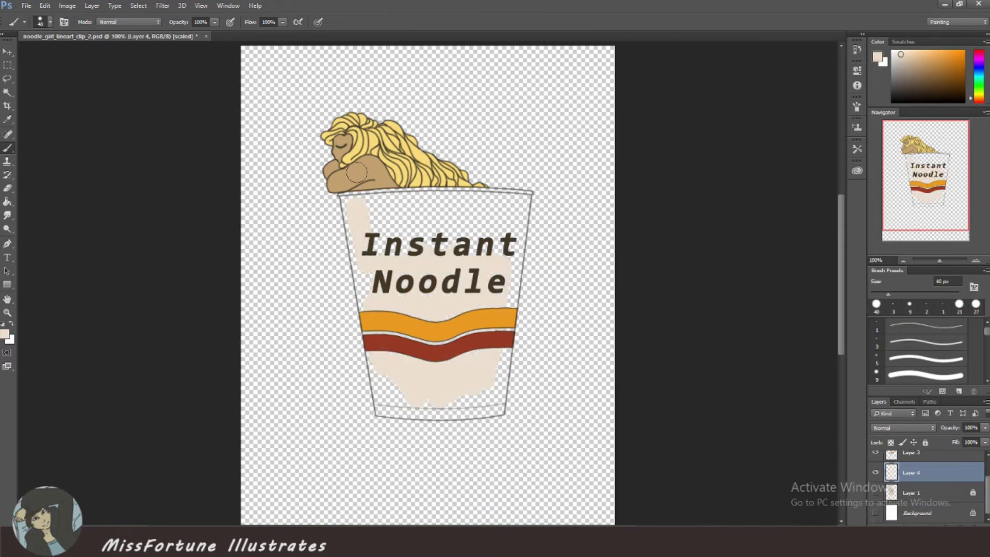
mouse_move(355, 206)
left_mouse_down()
mouse_move(468, 238)
mouse_move(490, 203)
mouse_move(508, 203)
mouse_move(440, 404)
mouse_move(487, 407)
left_mouse_up()
left_click_drag(498, 372, 498, 387)
- Close the beige gaps along the cup's edges at 9 px and erase stray overspill
key("ctrl+plus")
left_click(925, 374)
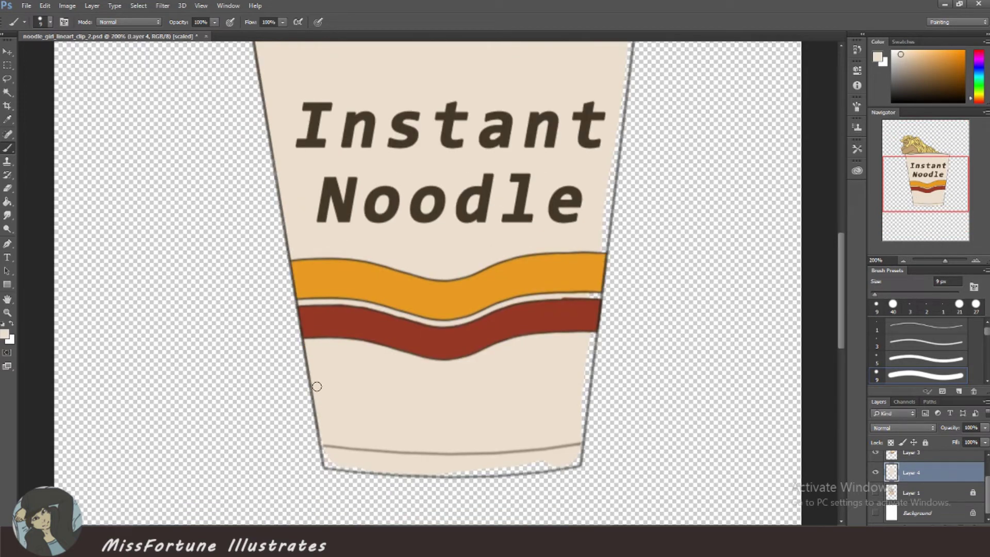
mouse_move(317, 386)
left_mouse_down()
mouse_move(342, 462)
mouse_move(497, 469)
mouse_move(571, 460)
mouse_move(608, 100)
mouse_move(628, 59)
left_mouse_up()
key("alt+bracketright")
left_click(925, 342)
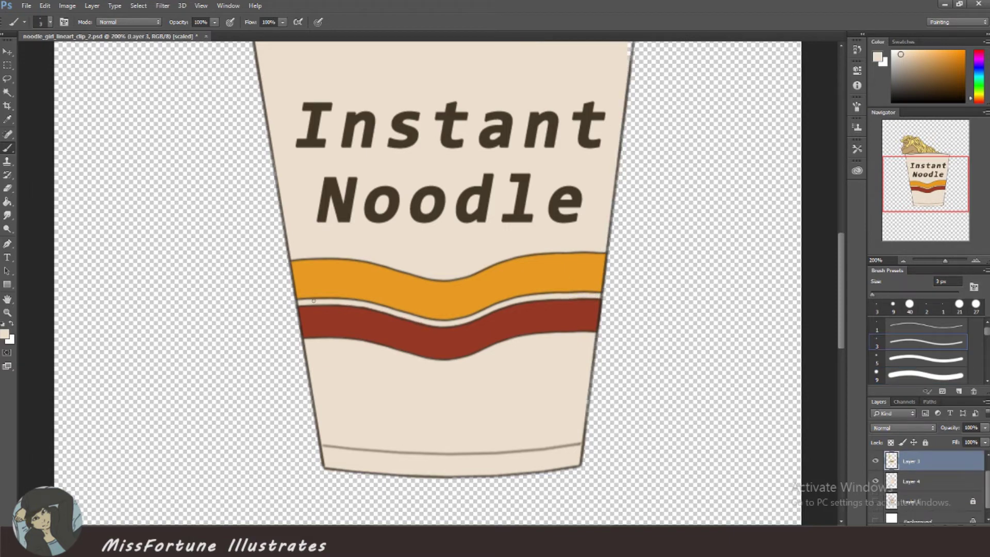
scroll(314, 301, "up", 5)
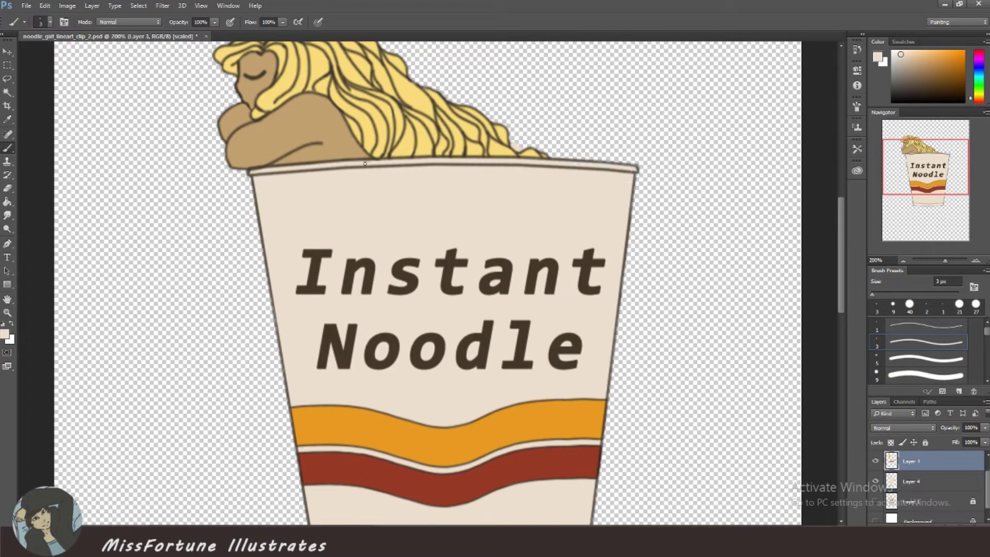
key("e")
key("ctrl+minus")
scroll(942, 475, "up", 1)
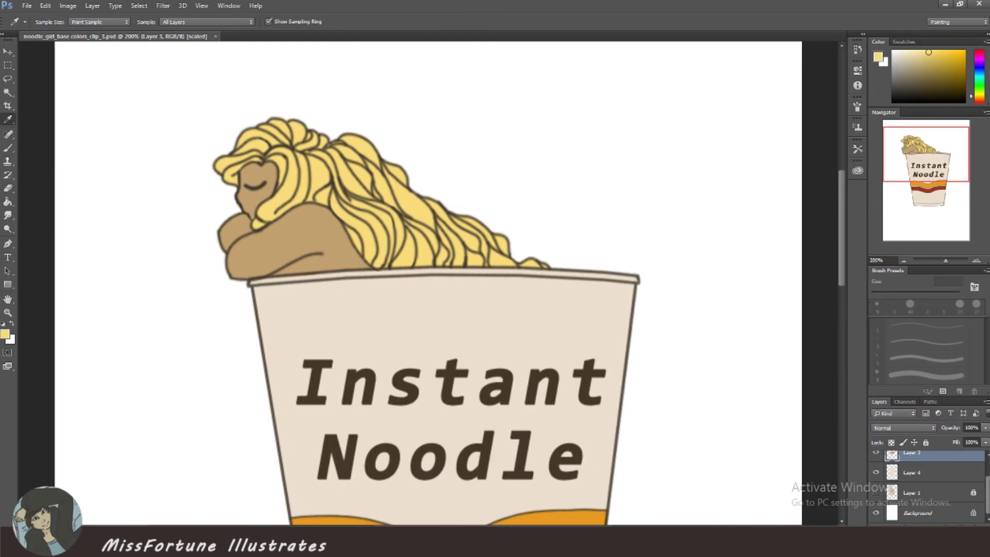
key("b")
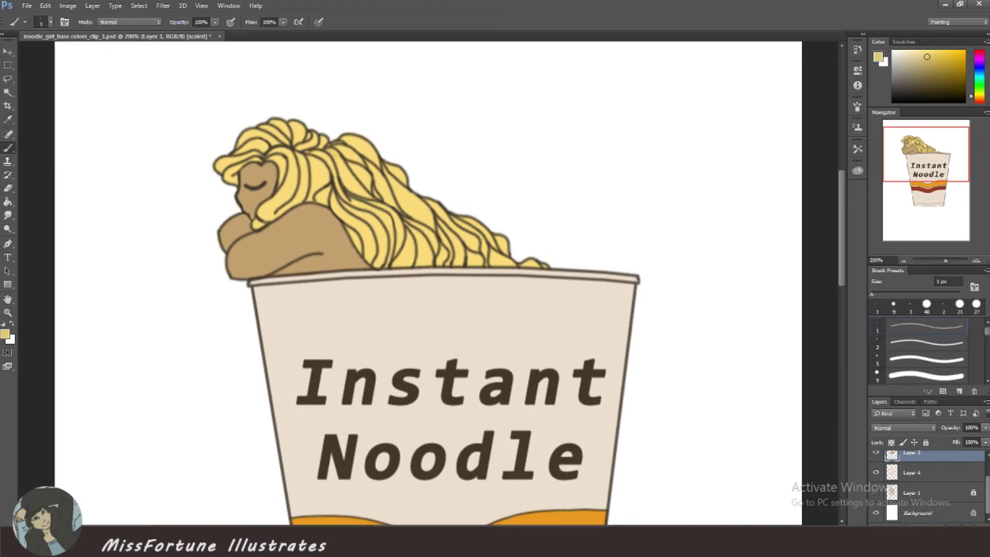
key("ctrl+shift+alt+n")
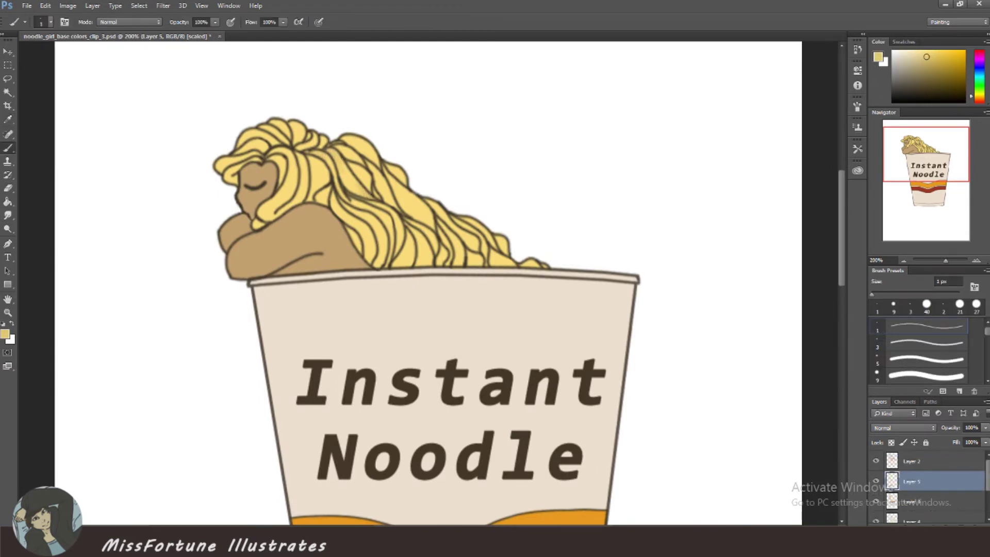
- Paint fine darker-yellow shading strokes through the hair with a 2–5 px brush on Layer 5
left_click_drag(378, 263, 366, 235)
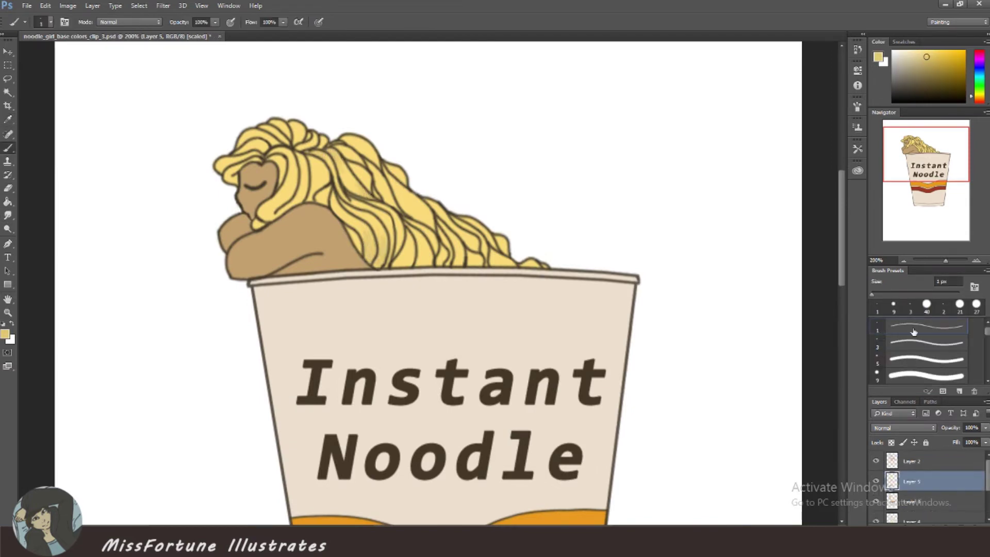
scroll(914, 331, "down", 3)
left_click(922, 374)
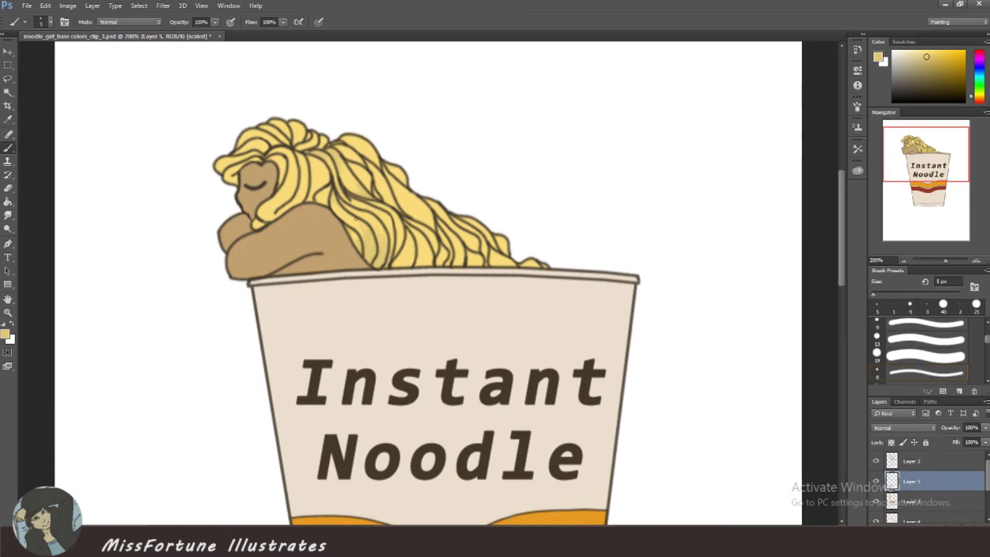
left_click(352, 216)
left_click(439, 258, "alt")
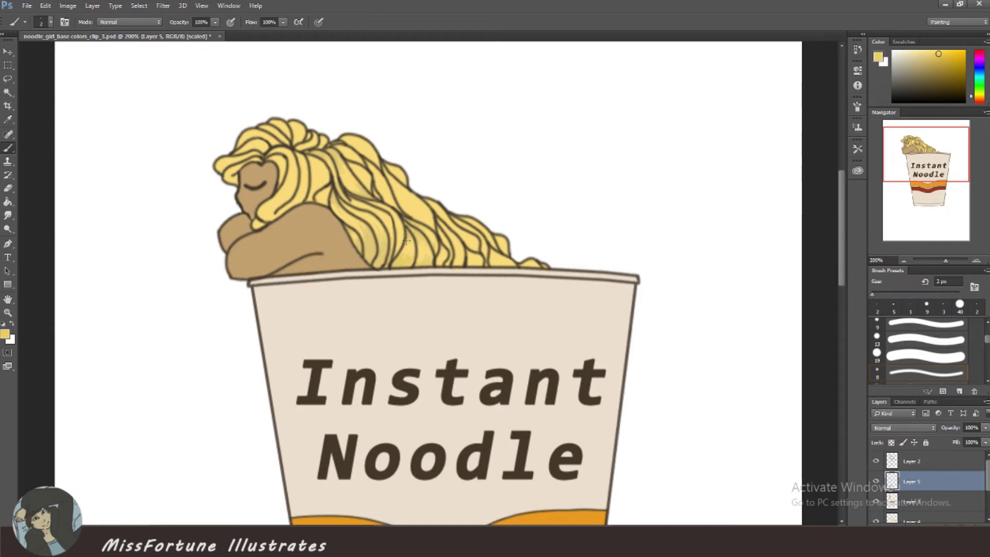
left_click_drag(427, 216, 430, 230)
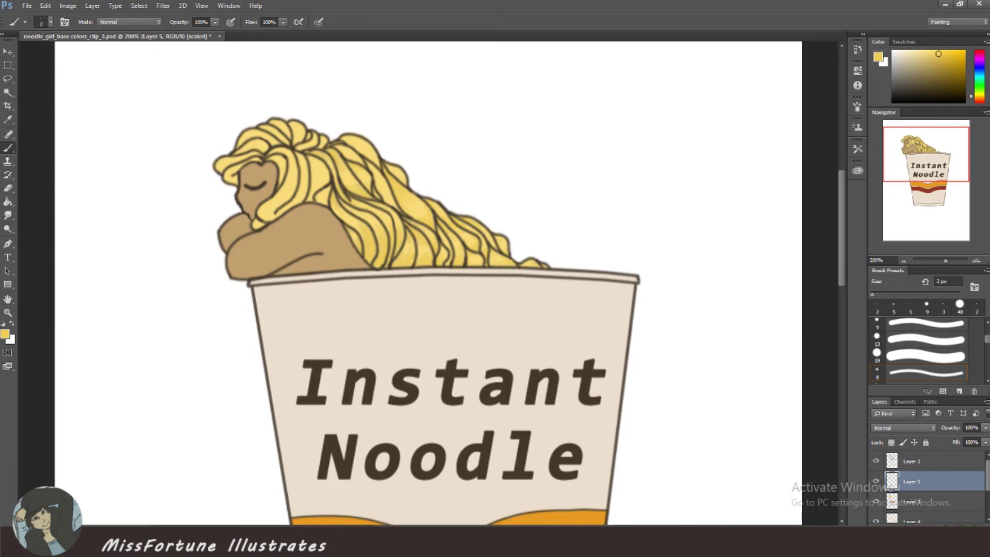
left_click_drag(340, 138, 359, 152)
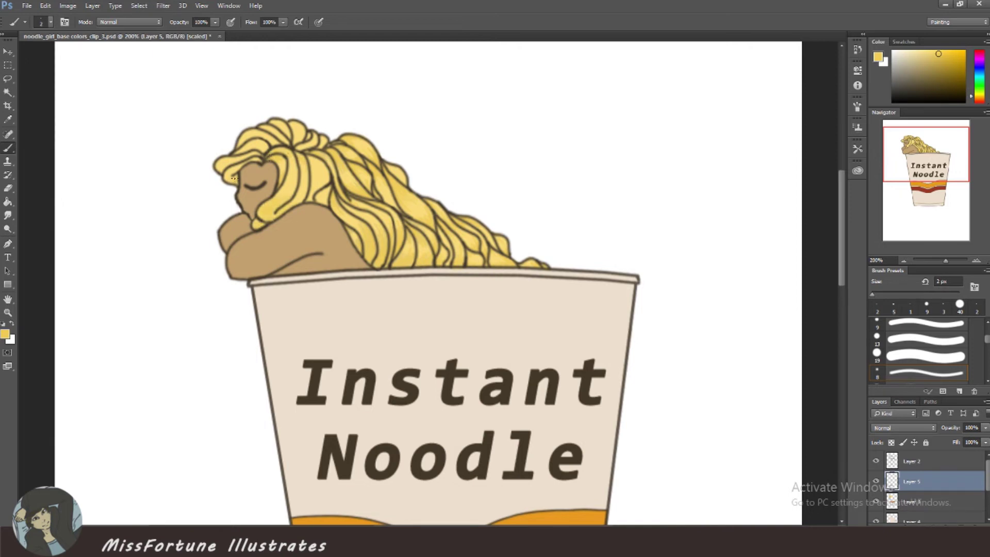
key("bracketright")
key("bracketright")
key("bracketright")
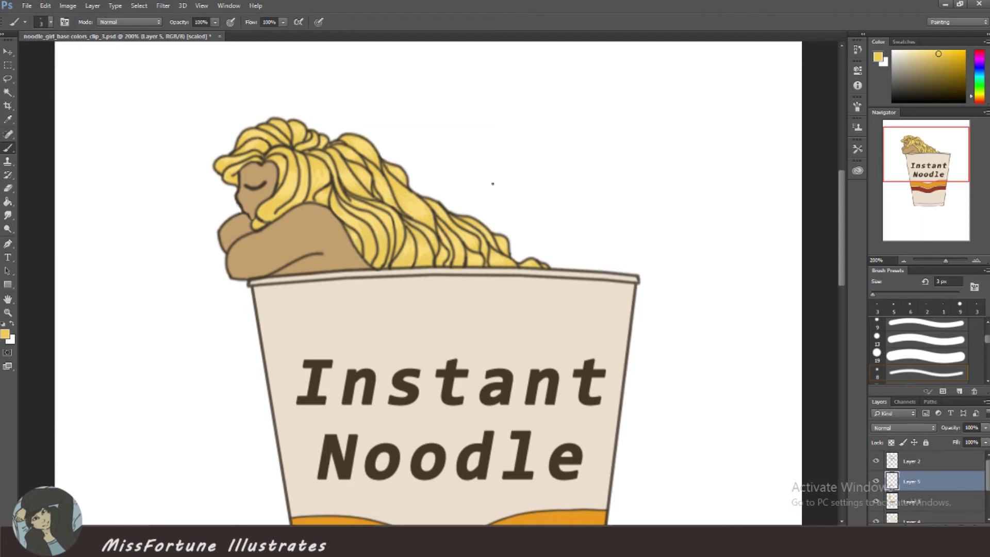
- On new Layer 6, dab faint 7% opacity tan shading on the arm, then hide the Background
key("0")
key("7")
key("bracketright")
key("bracketright")
key("ctrl+shift+alt+n")
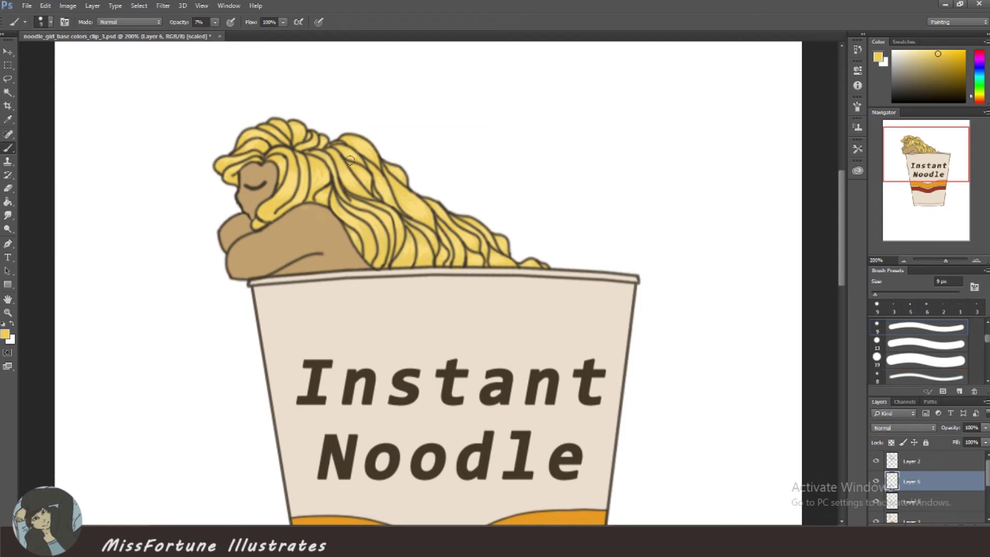
left_click(301, 214)
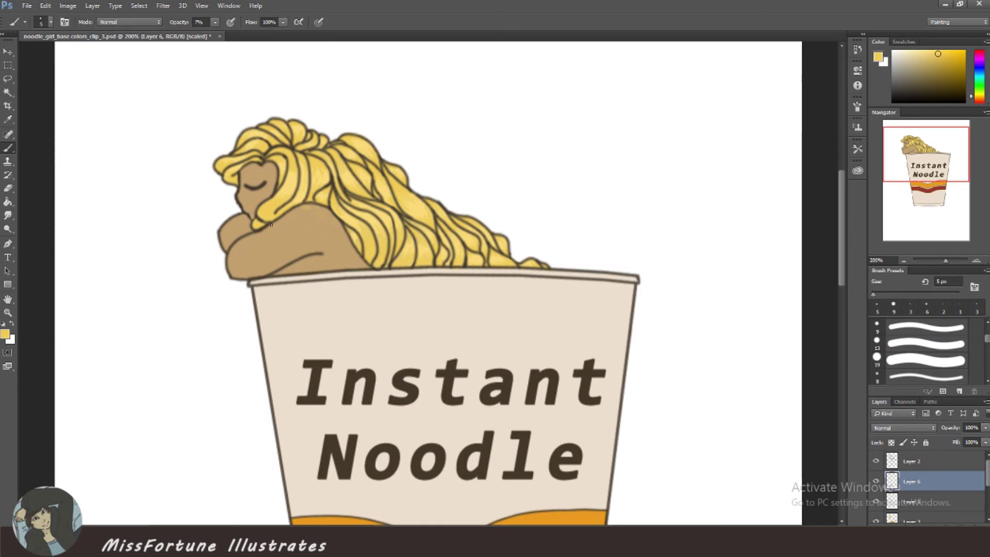
mouse_move(270, 224)
left_mouse_down()
mouse_move(250, 252)
mouse_move(258, 198)
mouse_move(250, 178)
left_mouse_up()
key("bracketleft")
key("bracketleft")
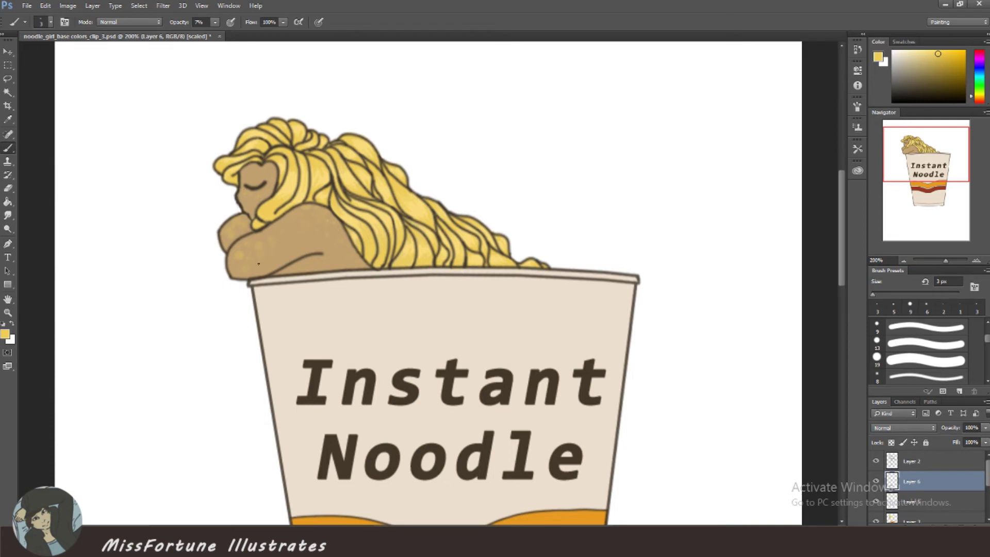
key("bracketright")
key("bracketright")
key("bracketright")
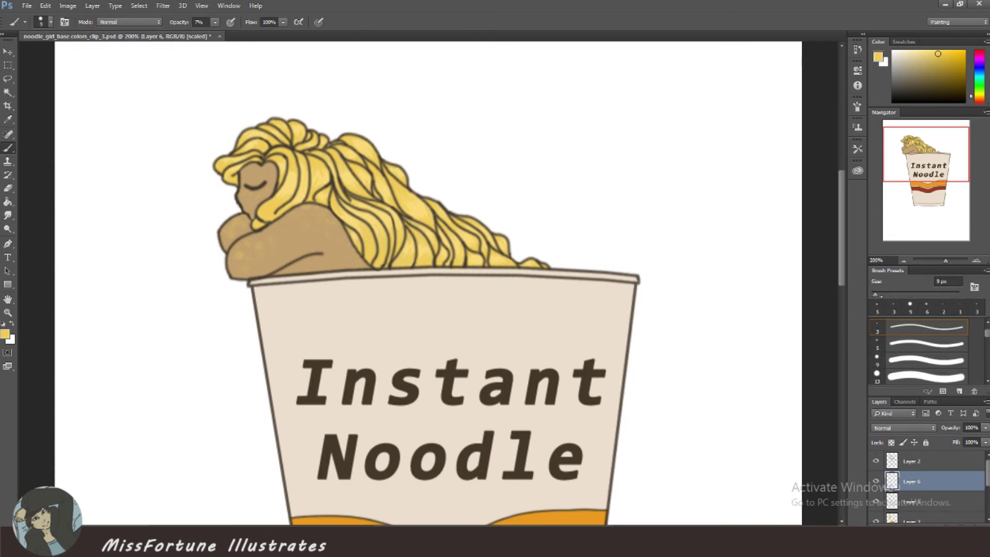
left_click(875, 501)
- Add a new shading layer with a dark olive colour, tweaking layer opacities and brush size
left_click(959, 392)
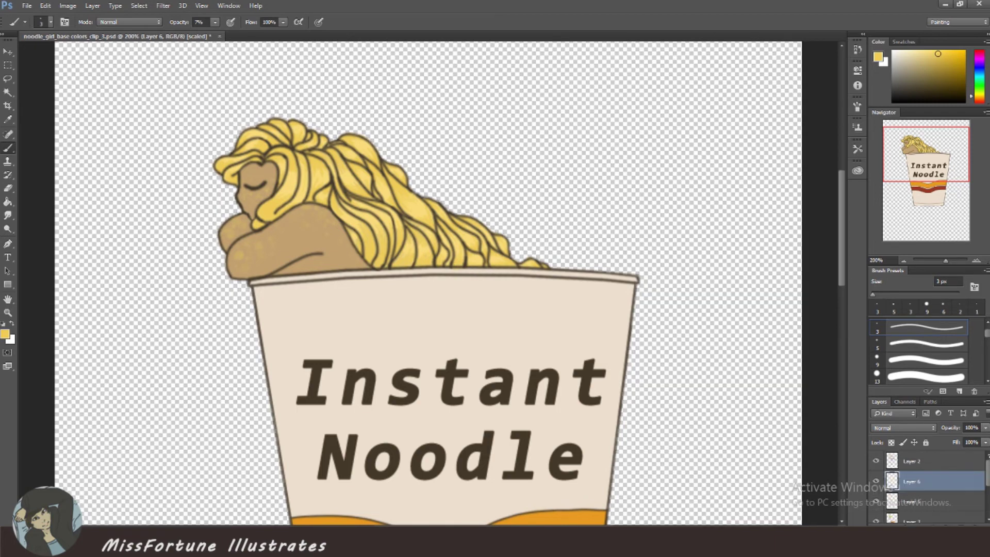
left_click(932, 80)
mouse_move(950, 427)
left_mouse_down()
mouse_move(927, 427)
mouse_move(937, 427)
left_mouse_up()
key("bracketright")
key("bracketright")
key("bracketright")
left_click(944, 79)
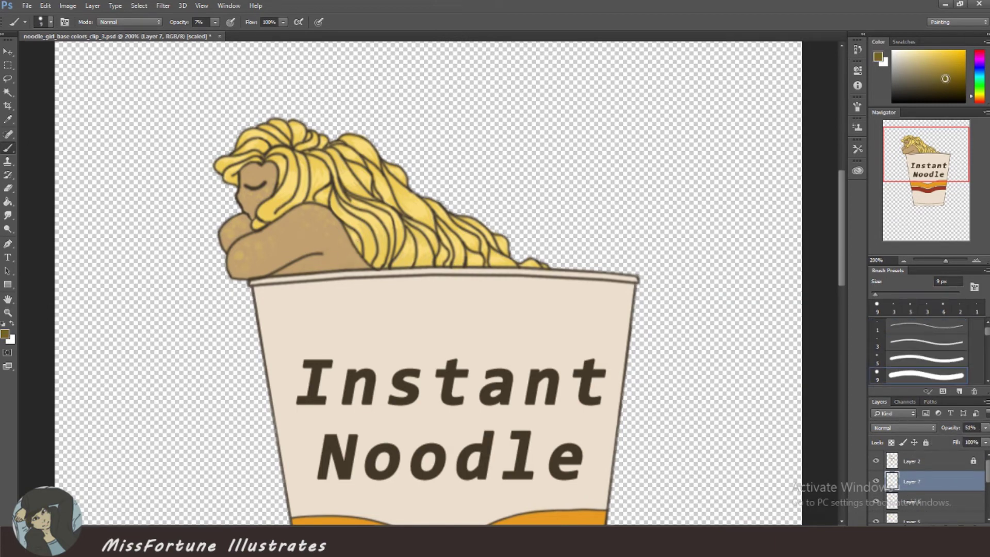
key("v")
key("3")
key("1")
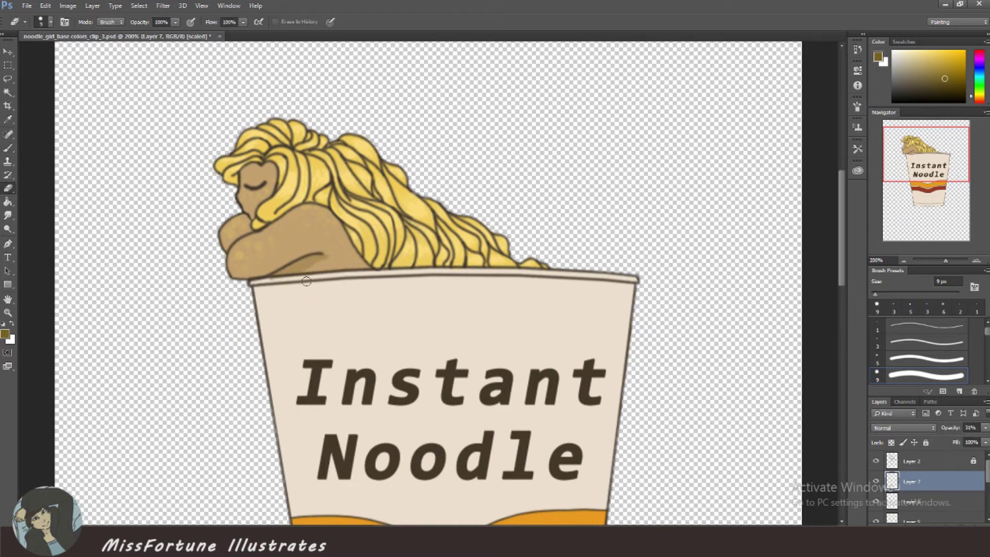
key("b")
key("0")
- Toggle between Eraser and Brush, settling on a 3 px brush
key("e")
key("b")
key("e")
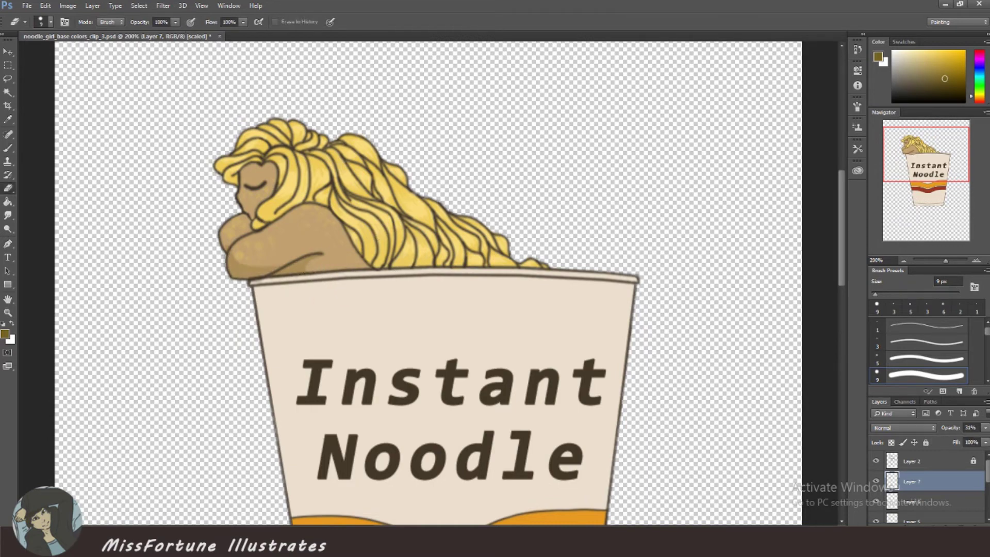
key("b")
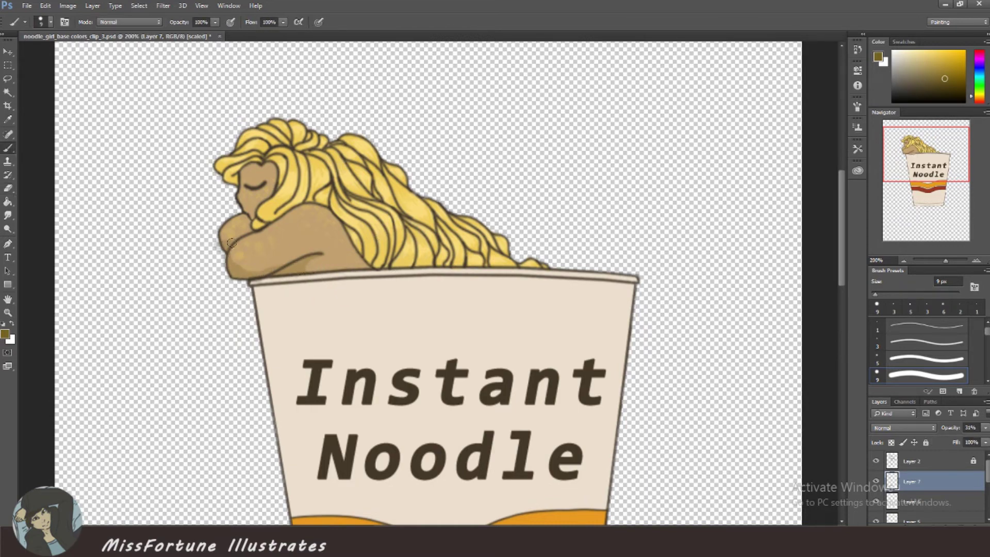
key("e")
key("b")
key("e")
key("b")
key("e")
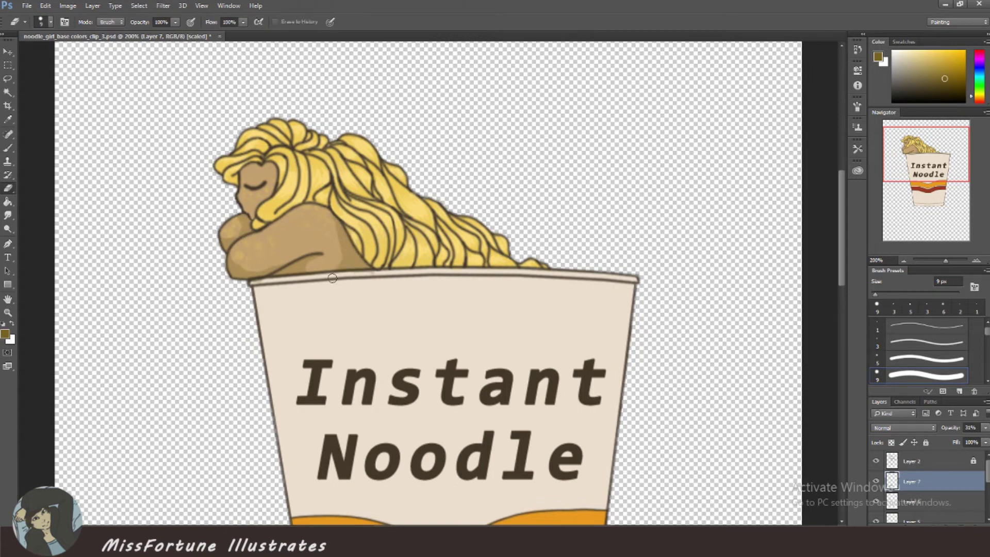
key("b")
left_click(894, 305)
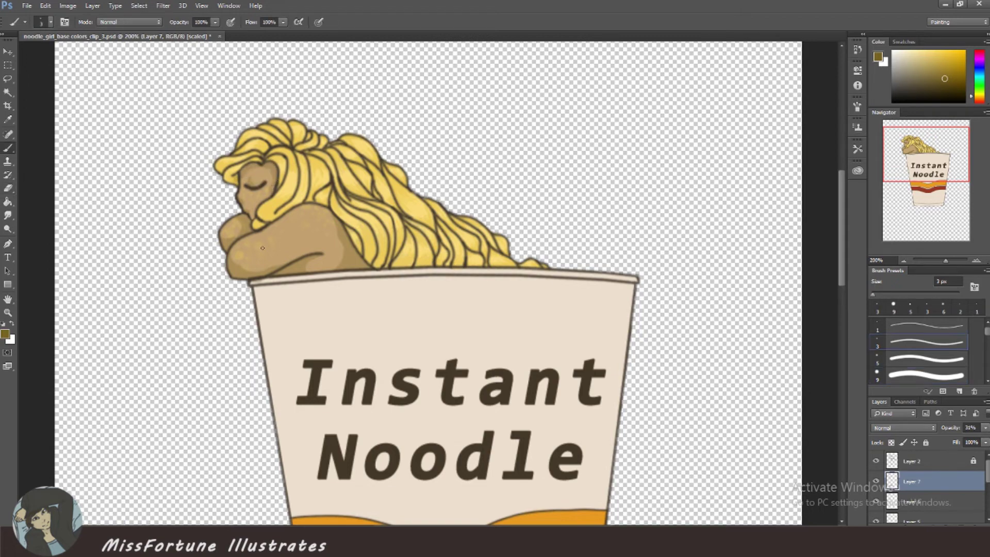
- Shade the shoulder and paint darker strokes along the hair strands
left_click_drag(292, 240, 282, 235)
left_click_drag(368, 247, 371, 265)
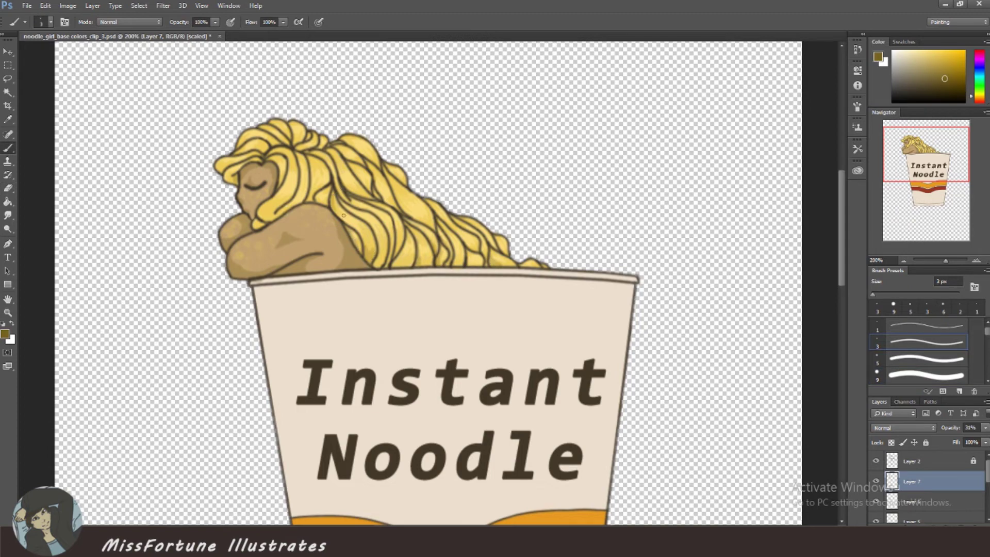
left_click_drag(335, 212, 363, 245)
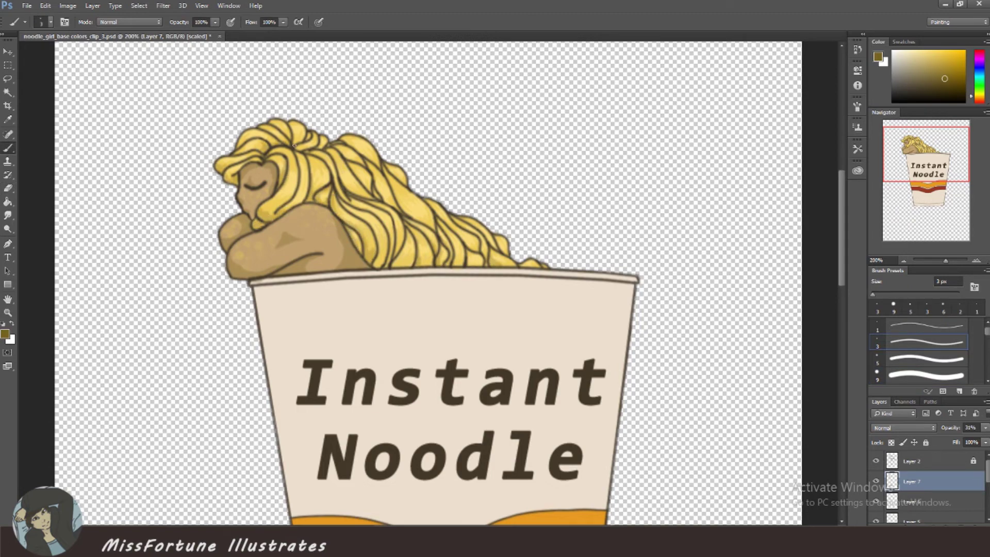
left_click_drag(364, 164, 343, 192)
mouse_move(394, 170)
left_mouse_down()
mouse_move(379, 206)
mouse_move(417, 229)
left_mouse_up()
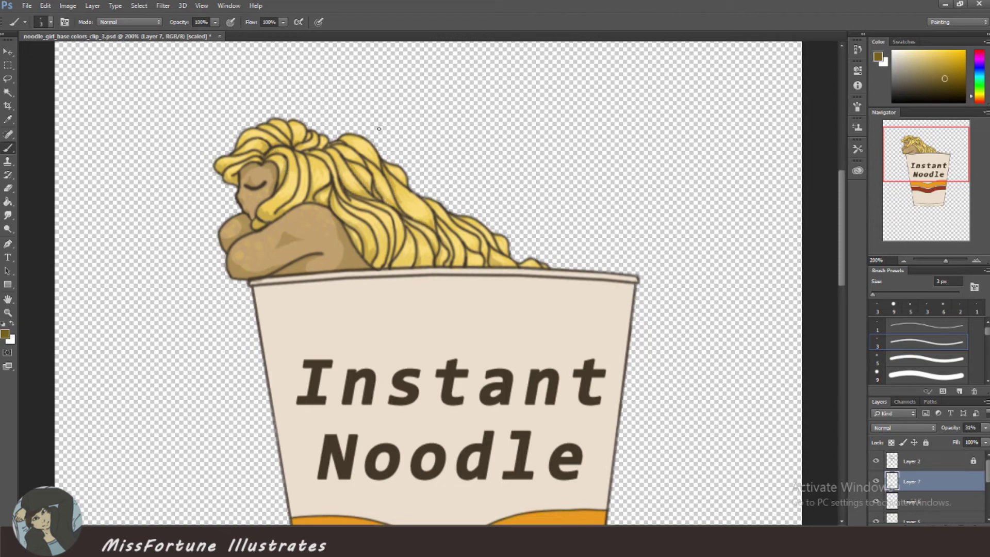
left_click_drag(461, 265, 455, 253)
- Set the Eraser to 18% strength and zoom out to see the whole cup
key("e")
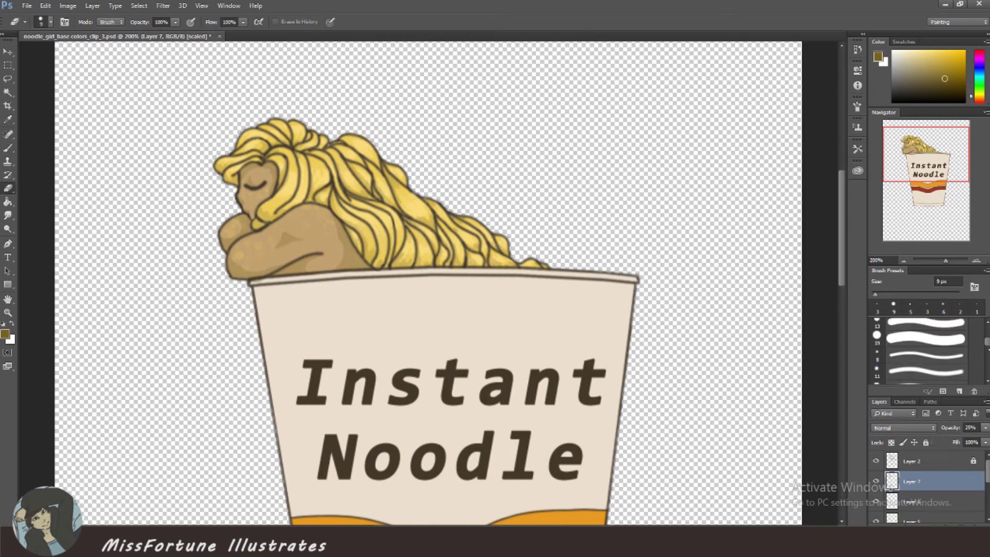
key("1")
key("8")
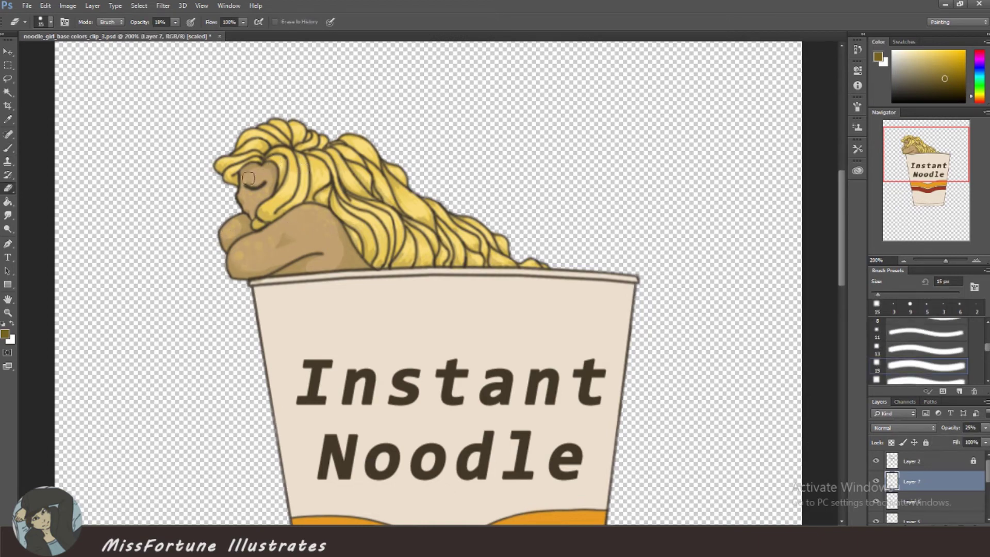
key("ctrl+minus")
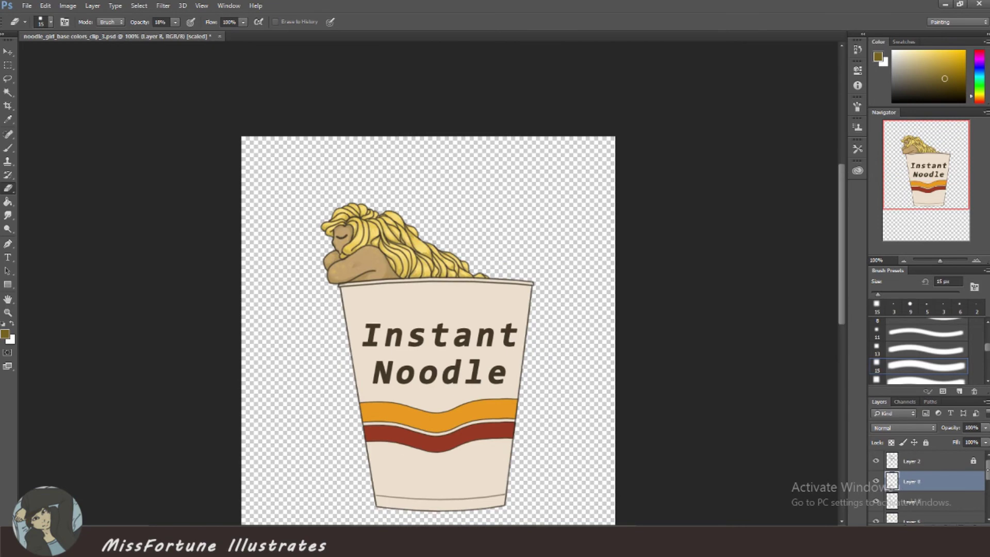
- On Layer 5, paint brown shading along the cup's left side and bottom
key("b")
left_click(892, 460)
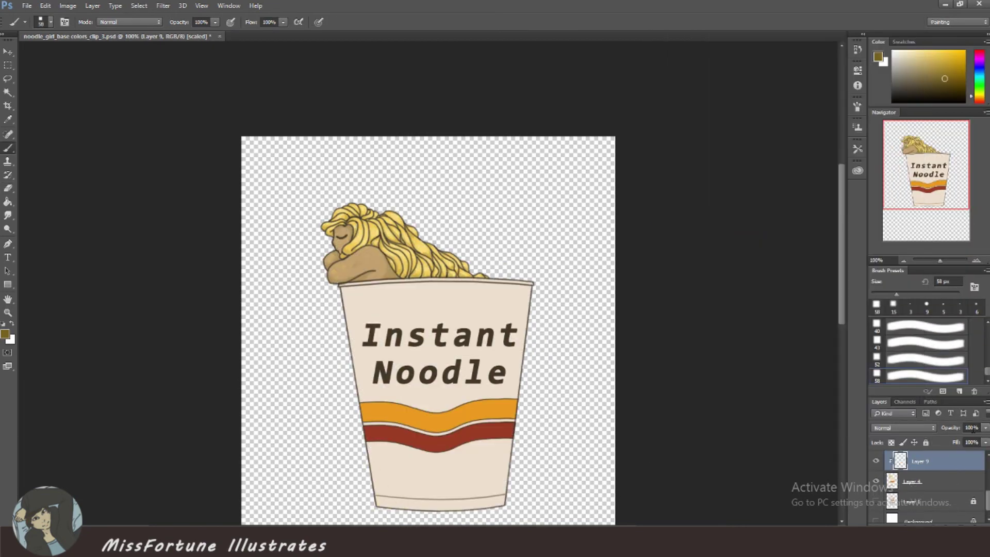
left_click_drag(376, 469, 348, 472)
mouse_move(355, 314)
left_mouse_down()
mouse_move(377, 505)
mouse_move(505, 448)
left_mouse_up()
- Soften the cup shading with the Eraser at 9%, lightening the left edge, then add a layer
key("e")
left_click_drag(373, 366, 489, 495)
mouse_move(413, 489)
left_mouse_down()
mouse_move(500, 495)
mouse_move(422, 443)
left_mouse_up()
key("0")
key("9")
left_click_drag(382, 479, 443, 469)
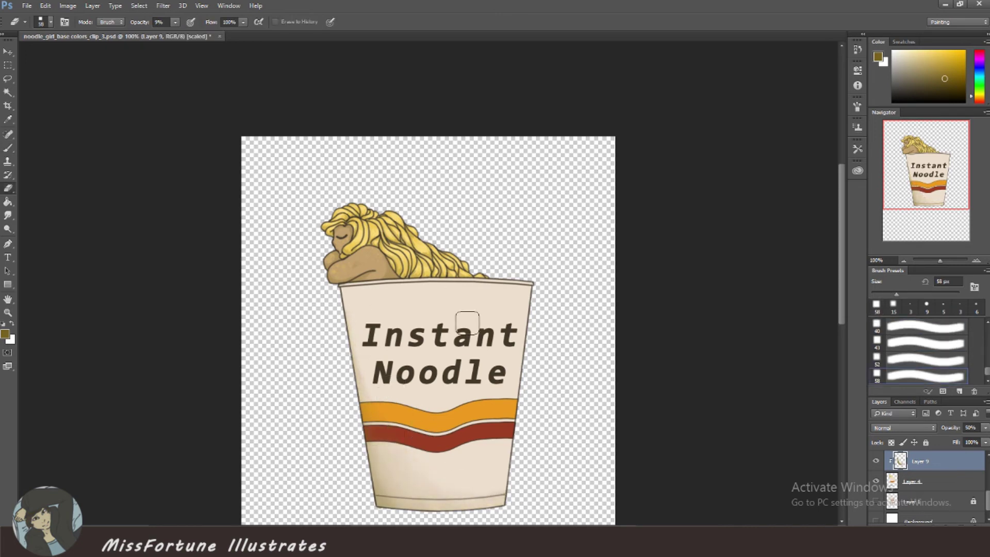
left_click_drag(343, 291, 374, 418)
key("ctrl+shift+alt+n")
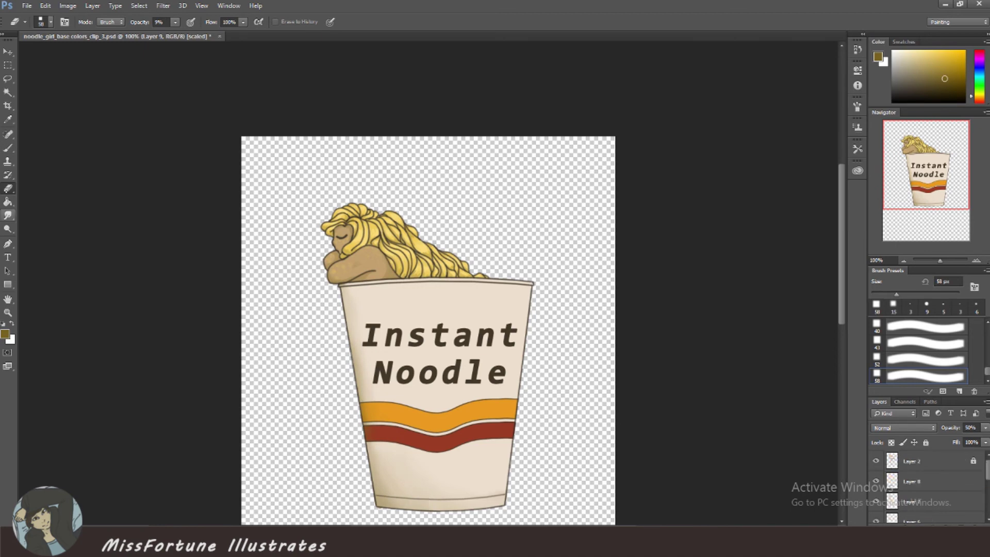
- Paint the Instant Noodle lettering orange with a 15 px brush
key("b")
left_click(892, 306)
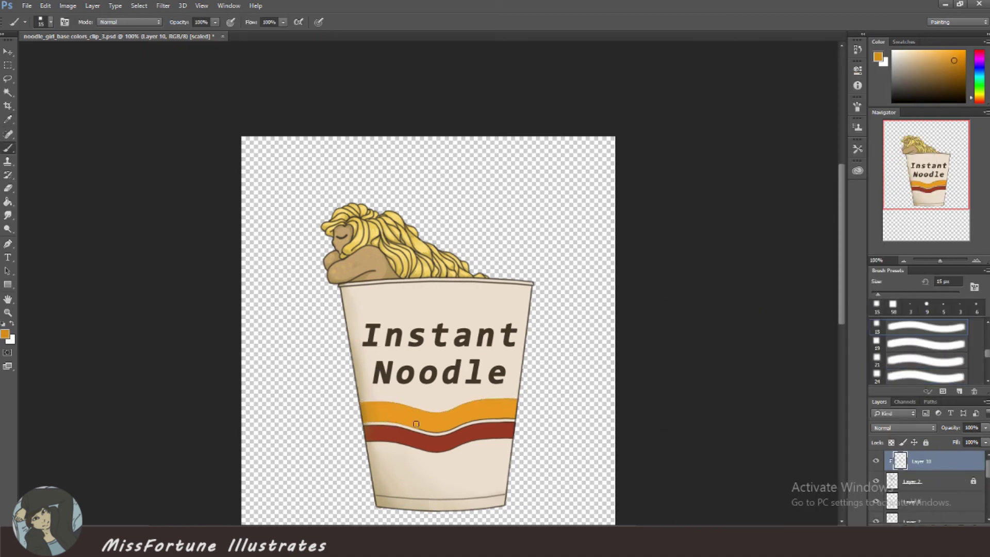
left_click(374, 439, "alt")
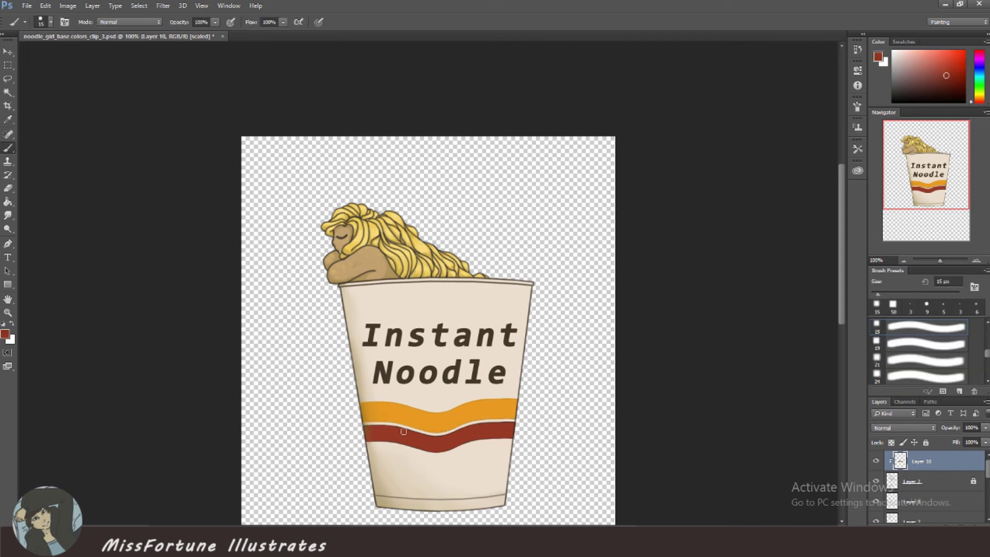
left_click(438, 412, "alt")
left_click_drag(363, 335, 515, 335)
left_click_drag(373, 369, 505, 371)
- Repaint the cup bottom and rim in sampled lighter cream tones
left_click(483, 287, "alt")
left_click_drag(381, 495, 502, 495)
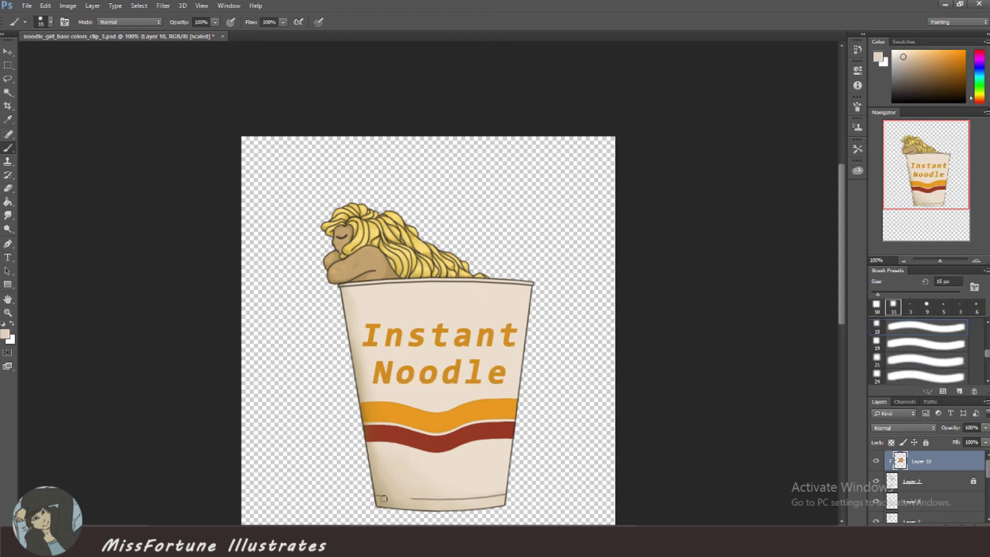
left_click(381, 494, "alt")
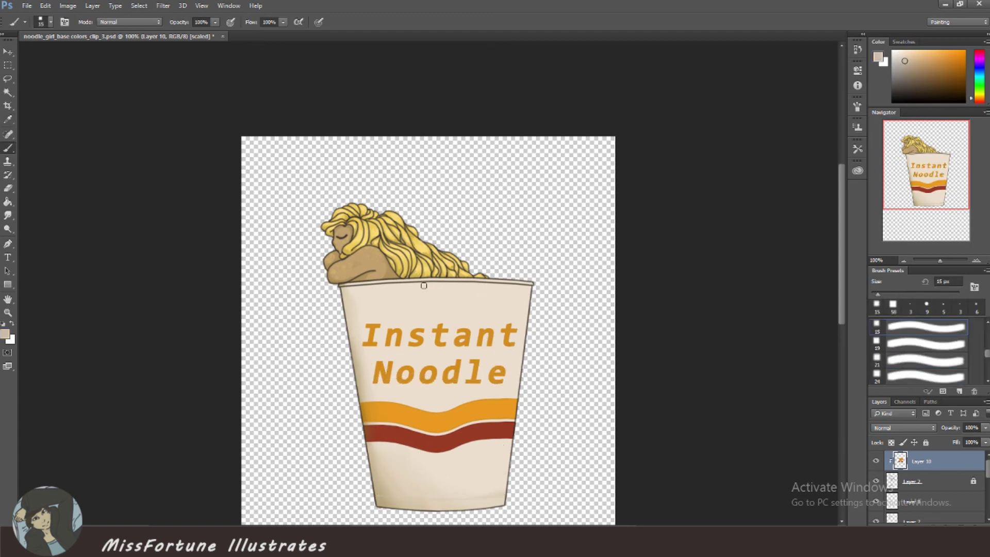
left_click_drag(424, 285, 341, 286)
left_click_drag(454, 284, 524, 286)
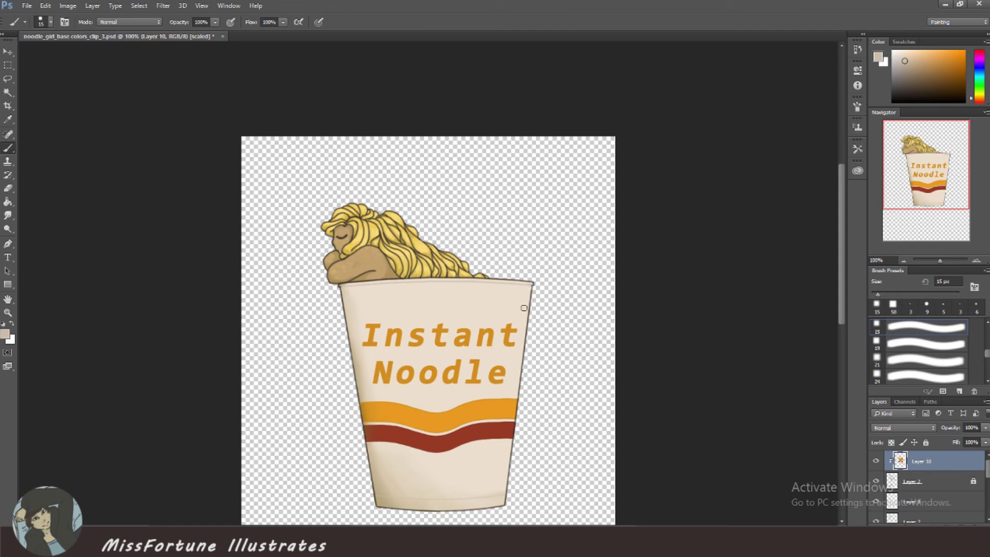
- Shade the cup bottom brown with a 58 px brush and show the white Background layer
left_click(373, 268, "alt")
key("period")
key("period")
key("period")
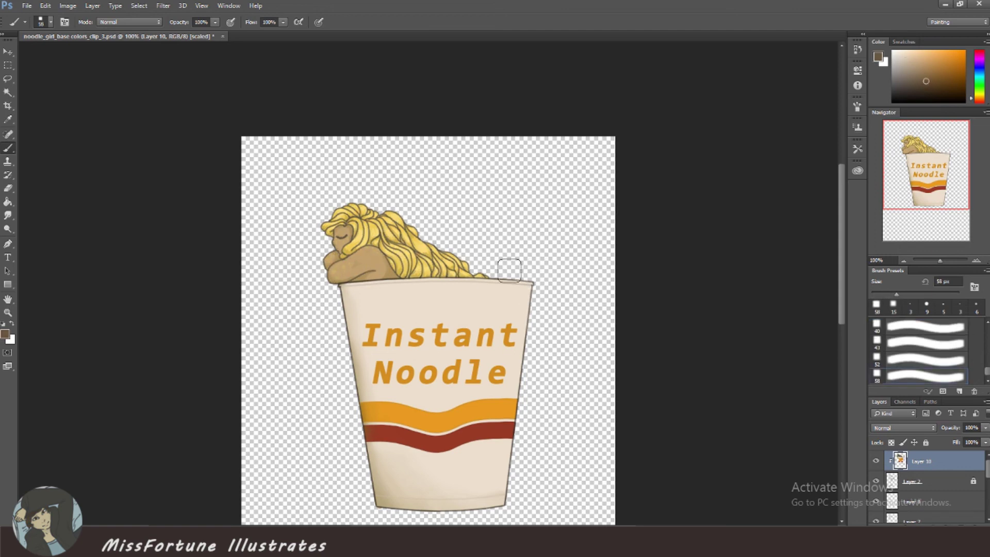
left_click_drag(495, 495, 384, 492)
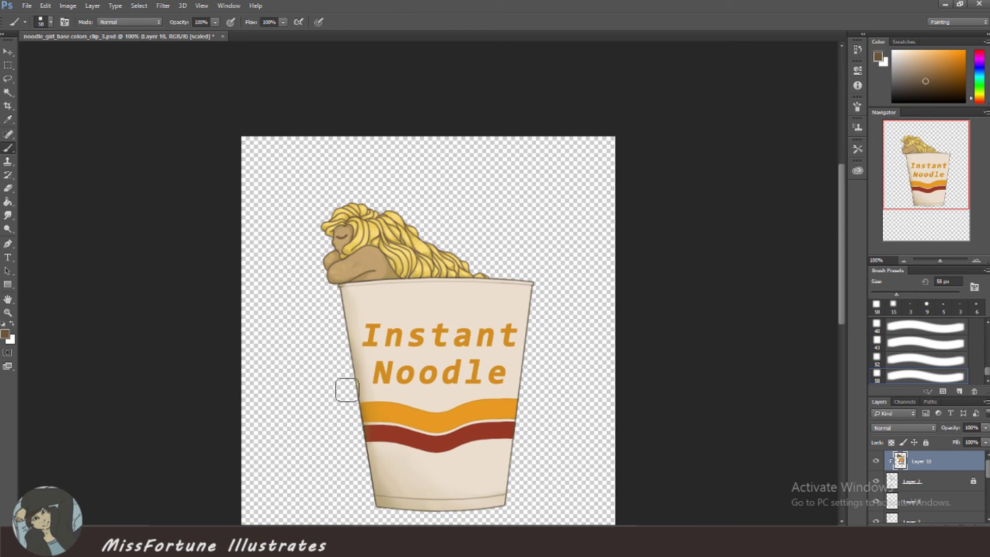
scroll(907, 490, "down", 3)
left_click(880, 501)
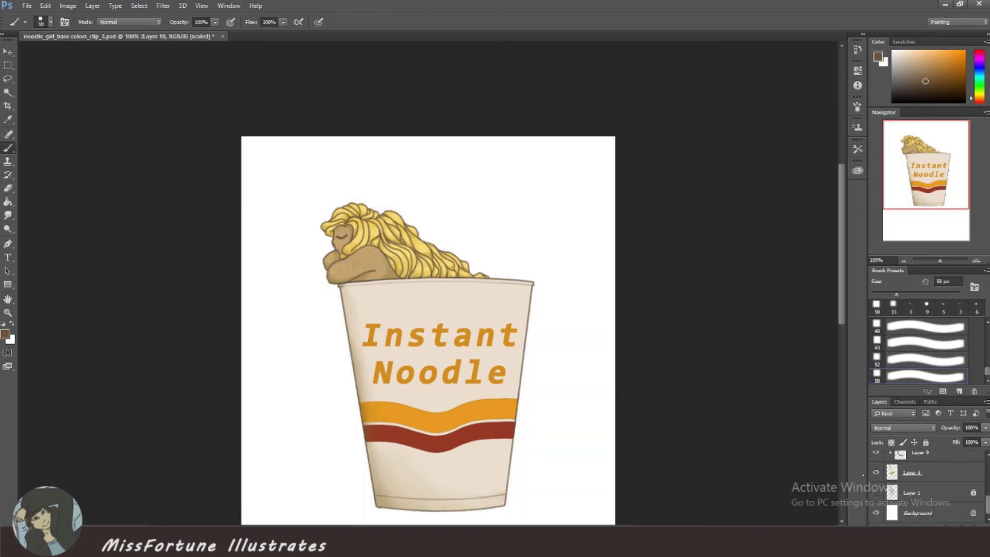
- Select Layer 4 and add a new layer beneath the cup
left_click(907, 493)
key("Delete")
key("e")
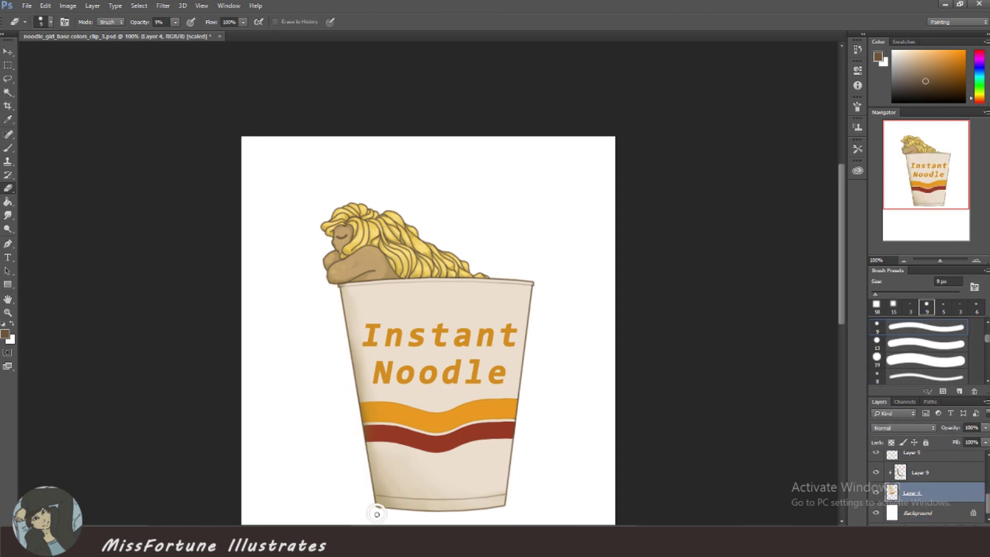
key("ctrl+shift+alt+n")
key("ctrl+bracketleft")
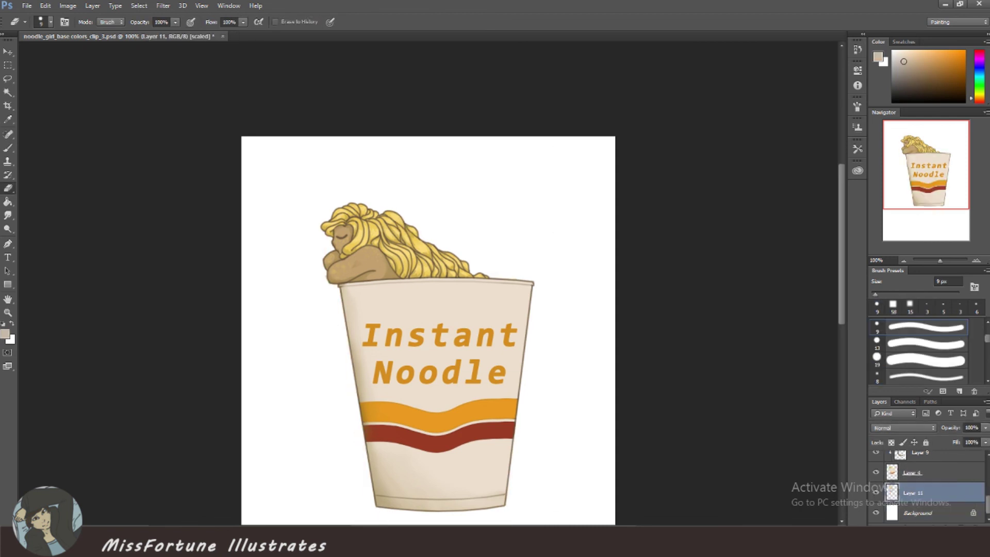
- Fill the new background layer golden tan with the Paint Bucket
key("g")
left_click(588, 243)
left_click(918, 63)
left_click(588, 243)
scroll(428, 309, "down", 1)
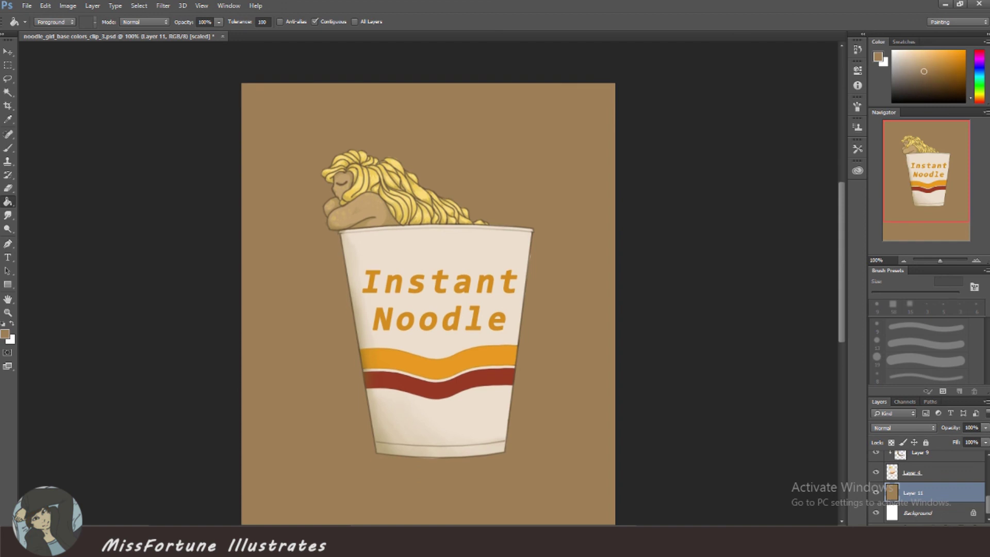
left_click(915, 59)
left_click(601, 221)
- Brush a soft lighter glow around the cup at 7% opacity
key("b")
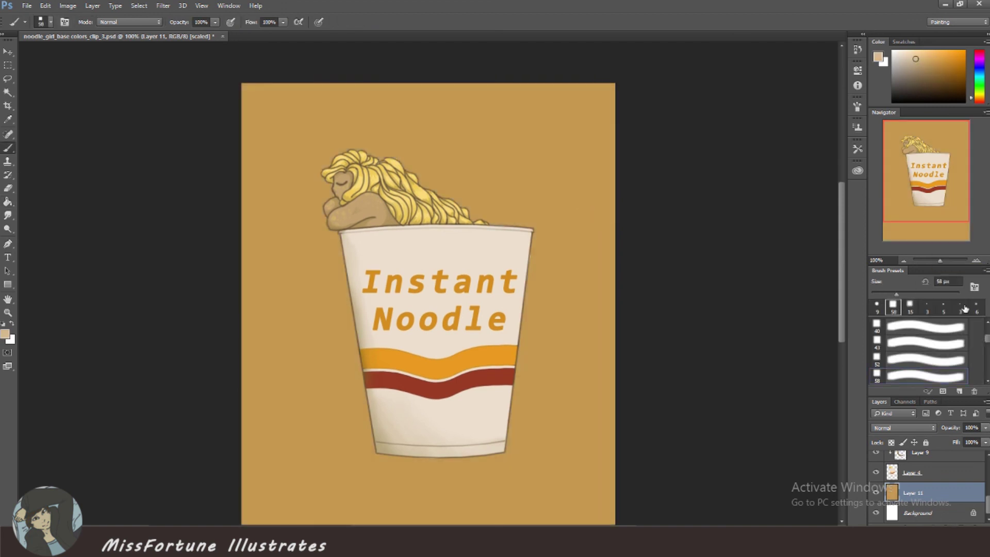
key("0")
key("7")
mouse_move(405, 328)
left_mouse_down()
mouse_move(288, 310)
mouse_move(512, 172)
mouse_move(436, 128)
mouse_move(574, 248)
left_mouse_up()
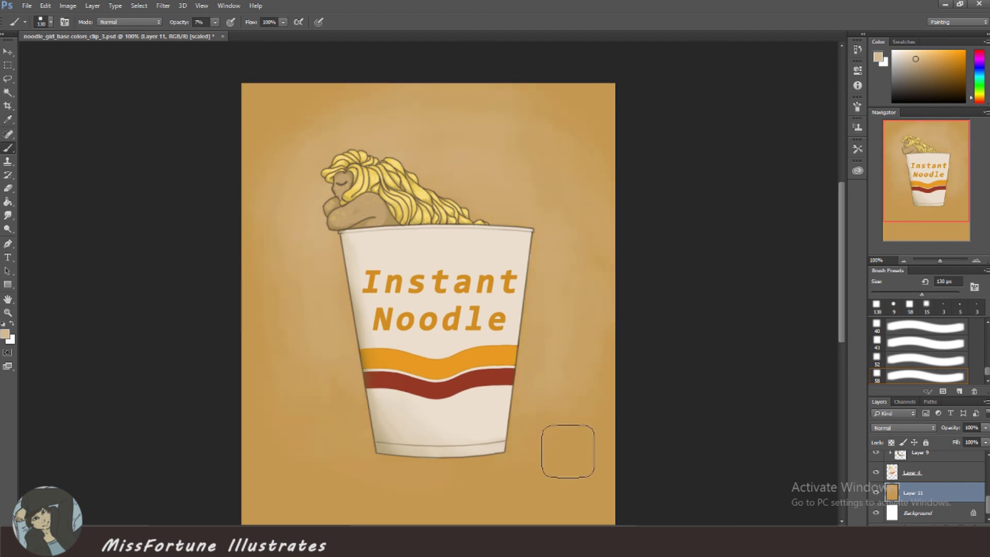
- On a new layer, dab scattered soft bokeh dots of varied sizes with a 13 px brush
key("shift+comma")
key("ctrl+shift+alt+n")
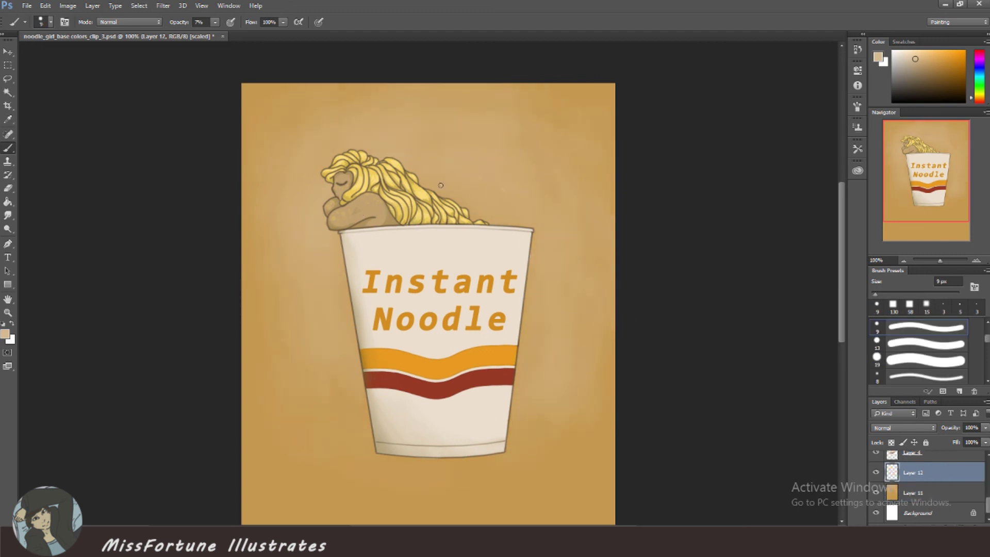
key("period")
key("period")
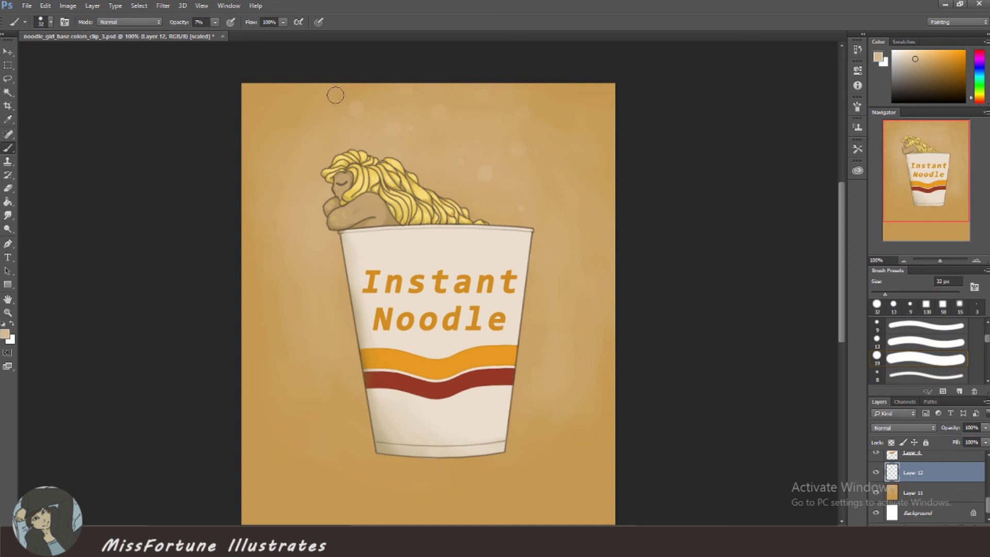
left_click(459, 153)
left_click(313, 188)
left_click(576, 306)
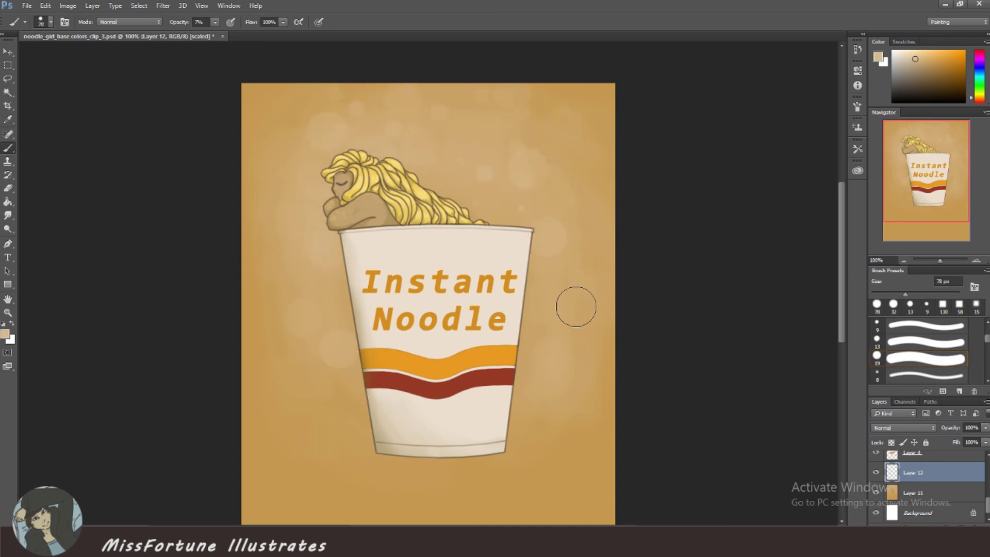
left_click(566, 427)
key("comma")
left_click(560, 280)
left_click(599, 345)
left_click(590, 435)
left_click(267, 207)
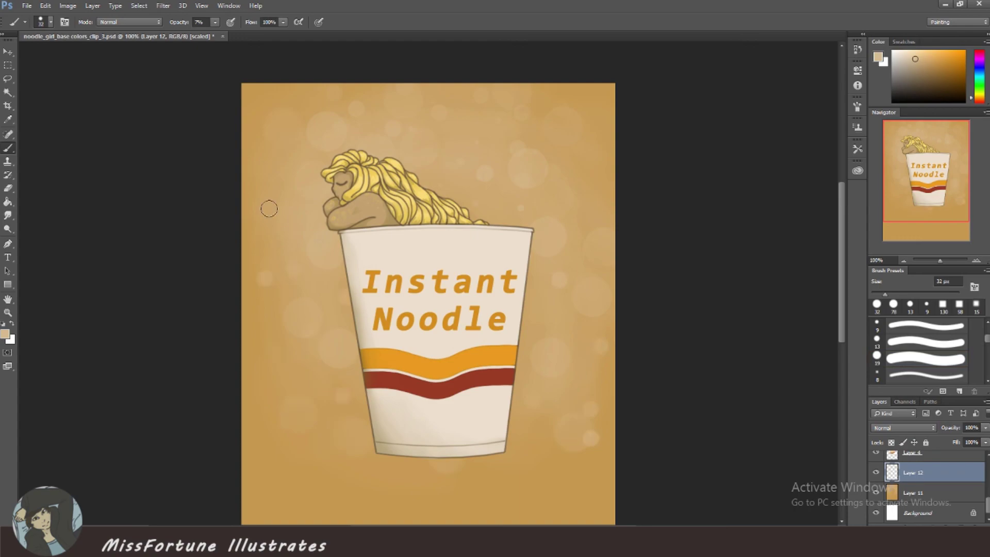
key("comma")
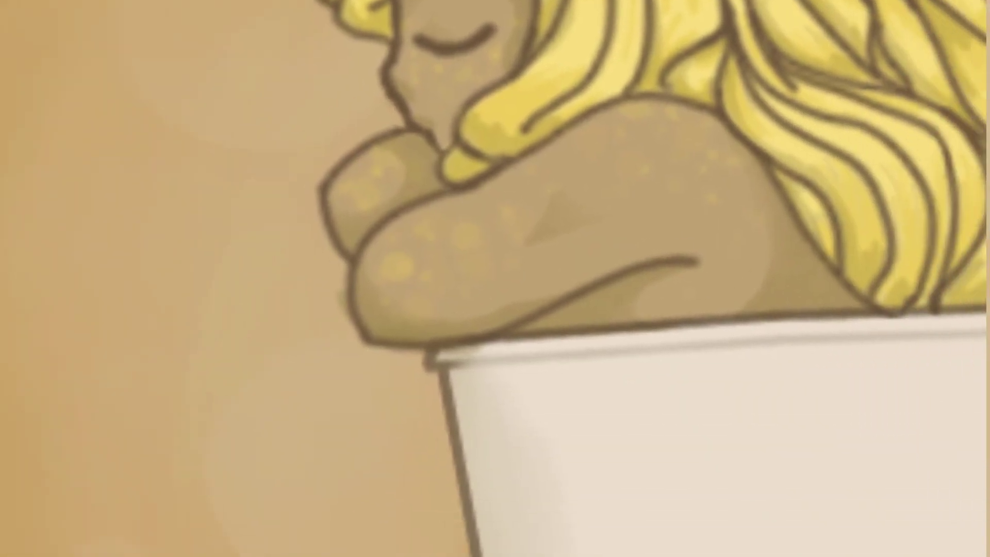